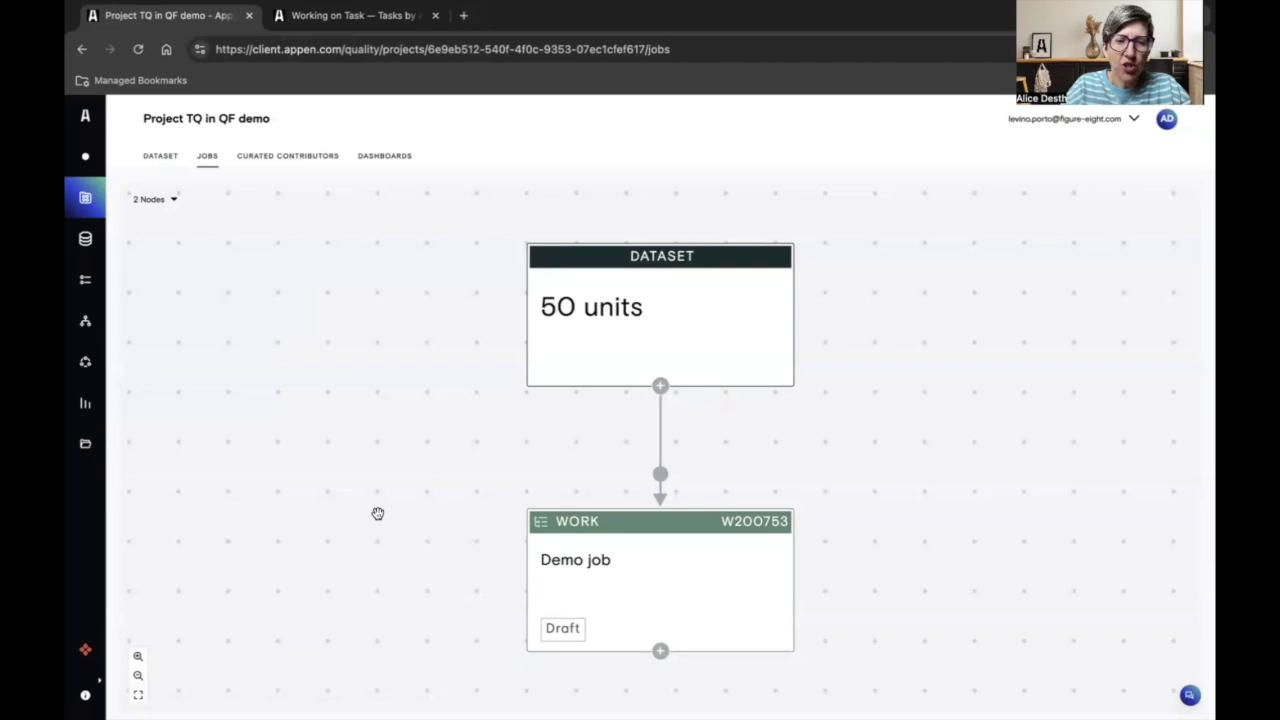
Step: Open Demo job and move on to its Ensure Quality step
click(576, 565)
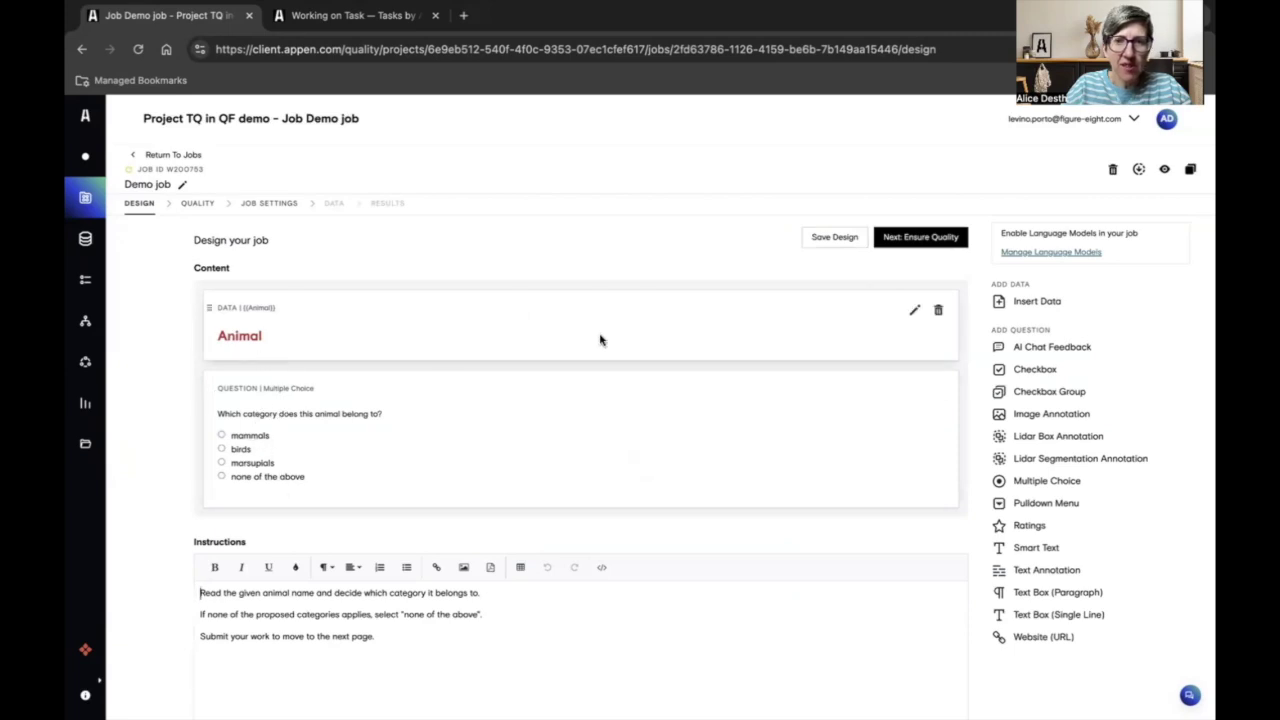
click(938, 243)
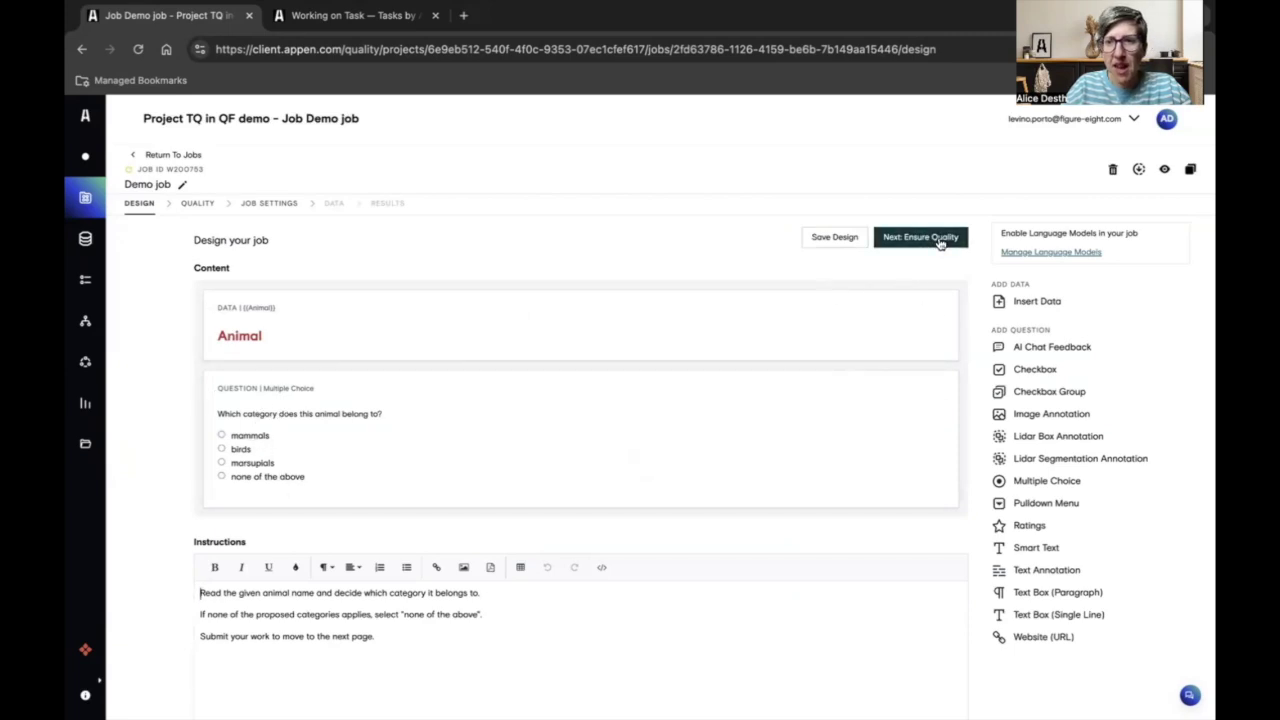
click(938, 240)
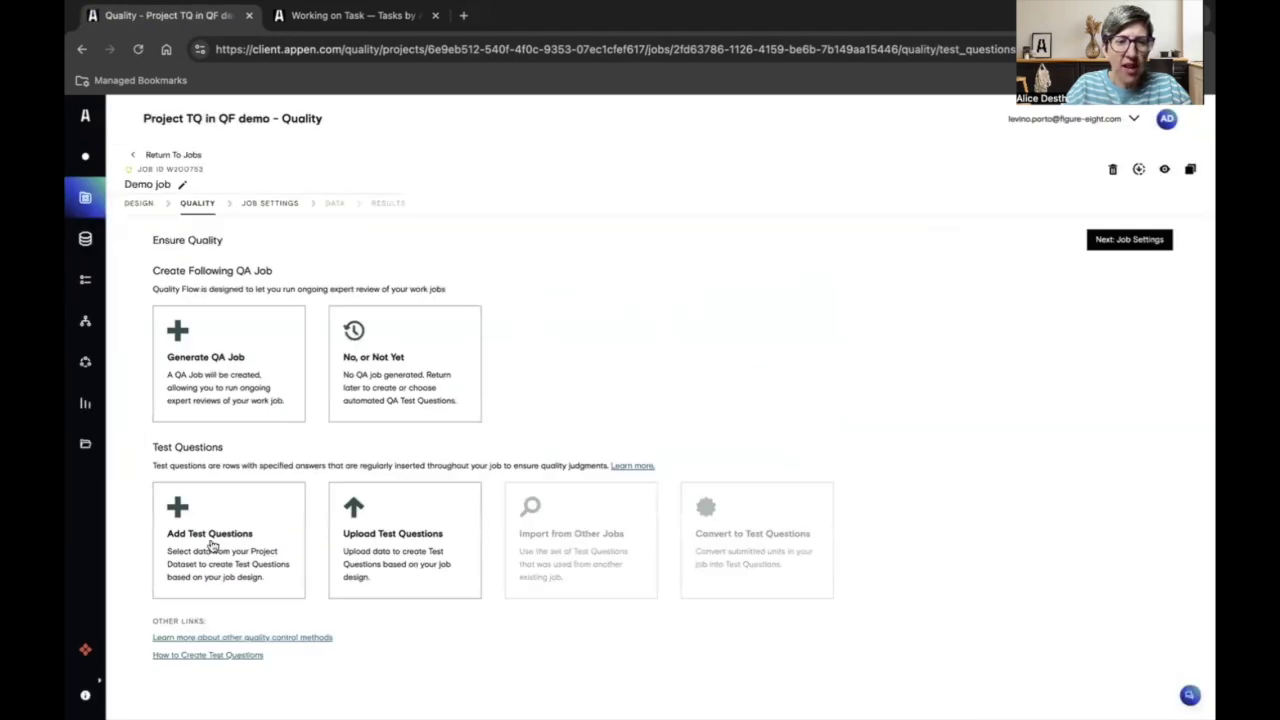
Step: Select dataset units 1.1, 1.2, 1.3, 1.4 and 1.5 and create test questions from them
click(212, 545)
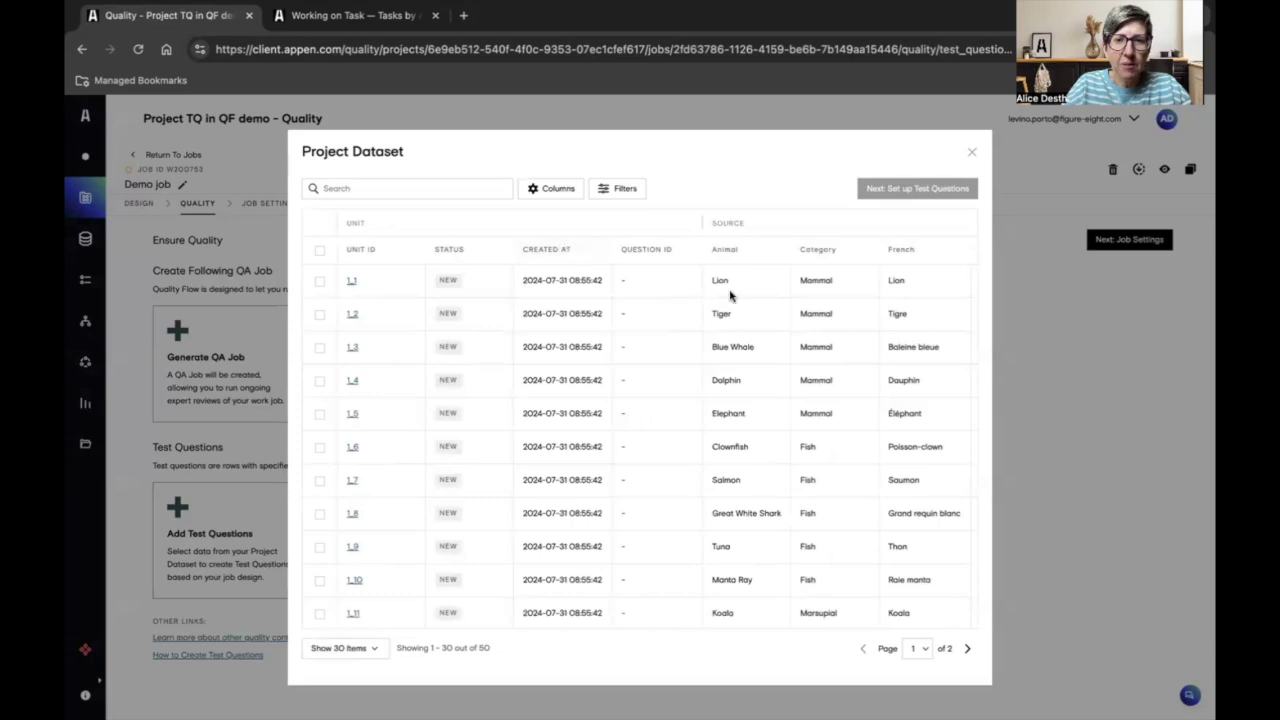
click(319, 281)
click(319, 314)
click(319, 347)
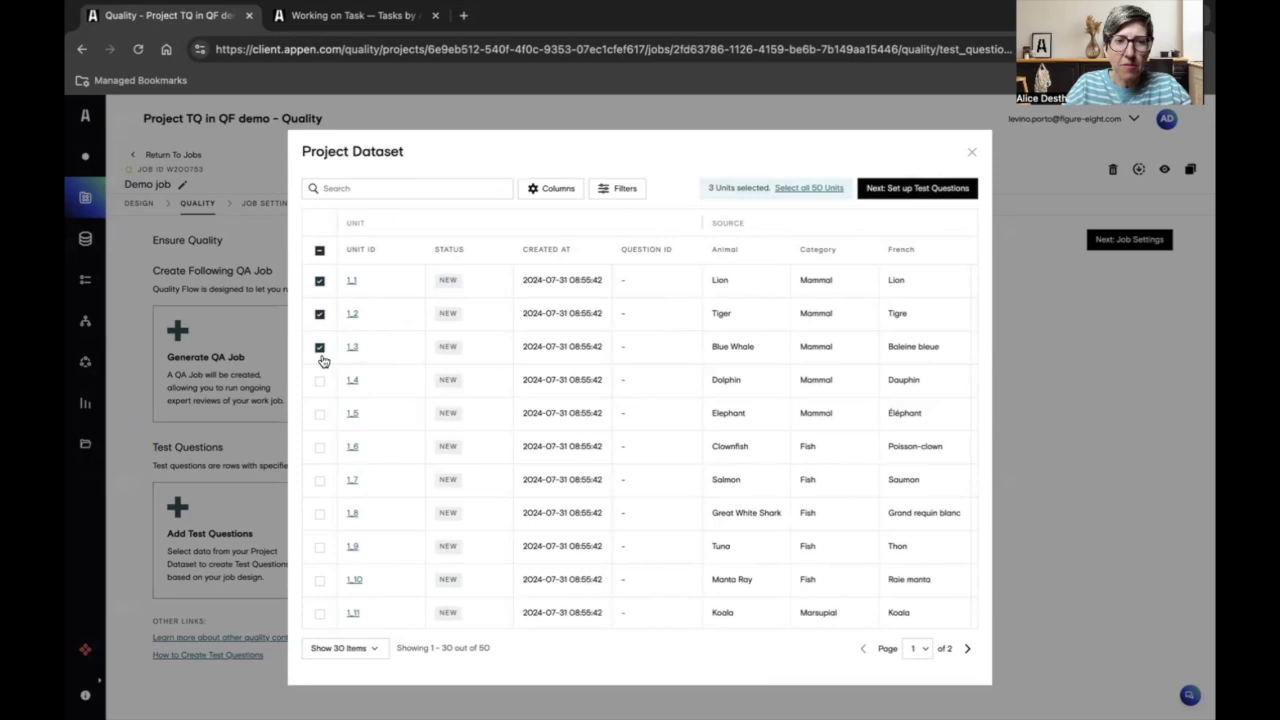
click(319, 381)
click(319, 414)
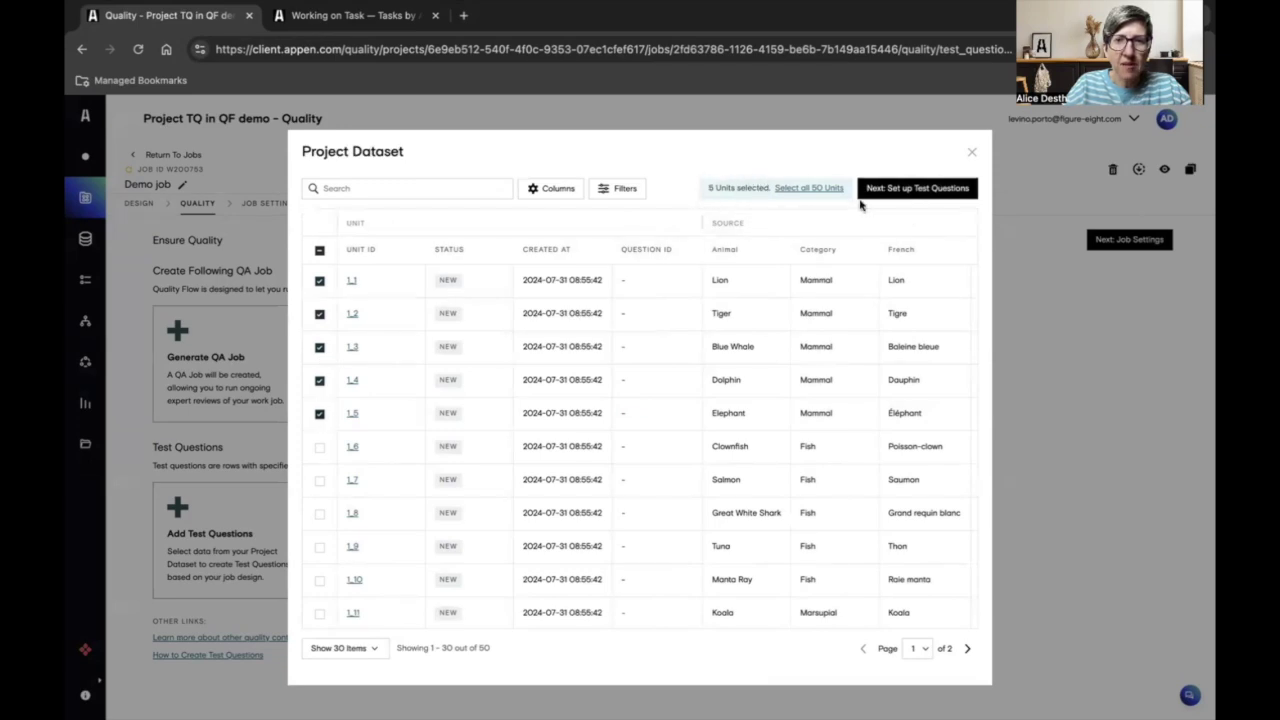
click(907, 190)
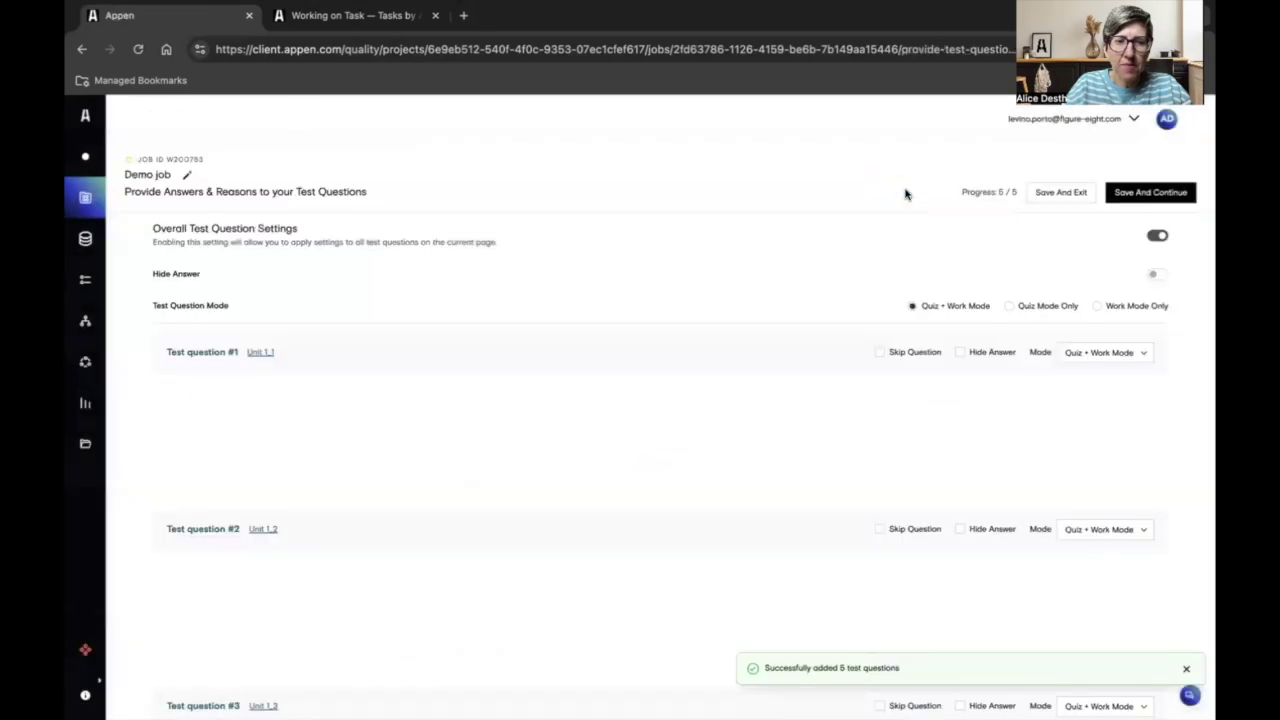
Step: Answer Lion with mammals and none of the above, reason 'this animal is a mammal because...', and mark it skipped
scroll(634, 576, down, 7)
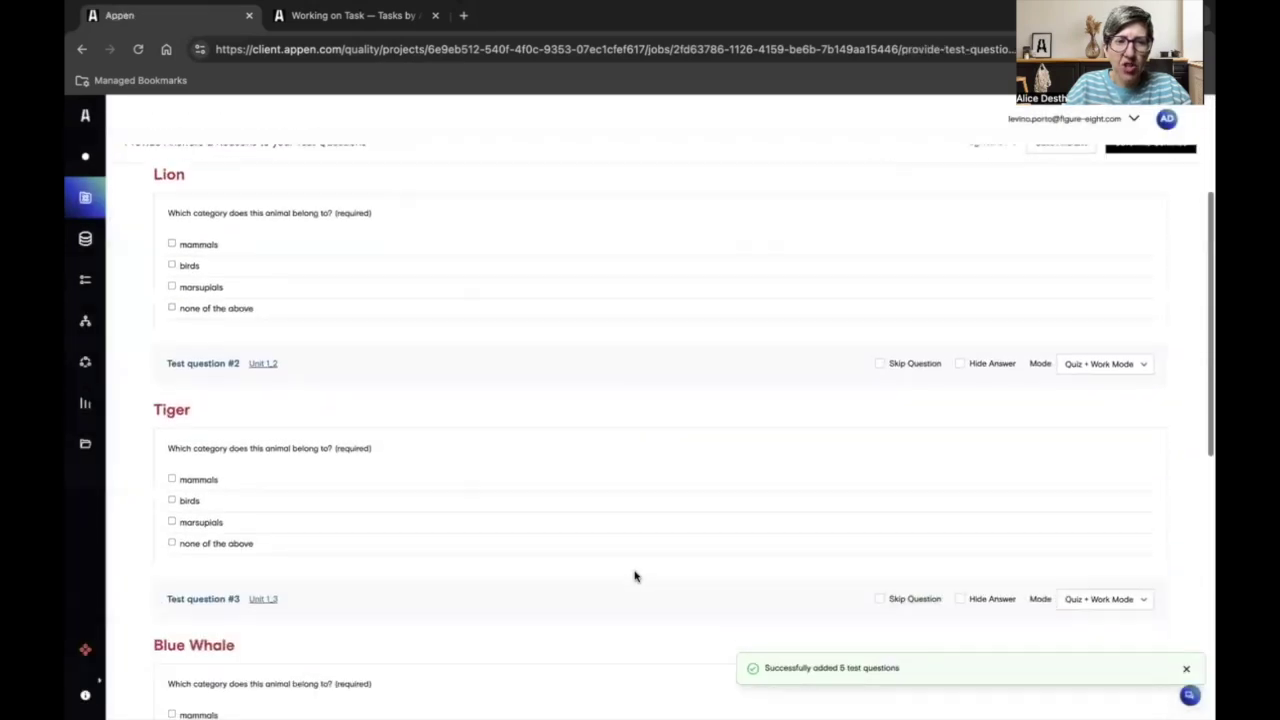
scroll(634, 576, down, 1)
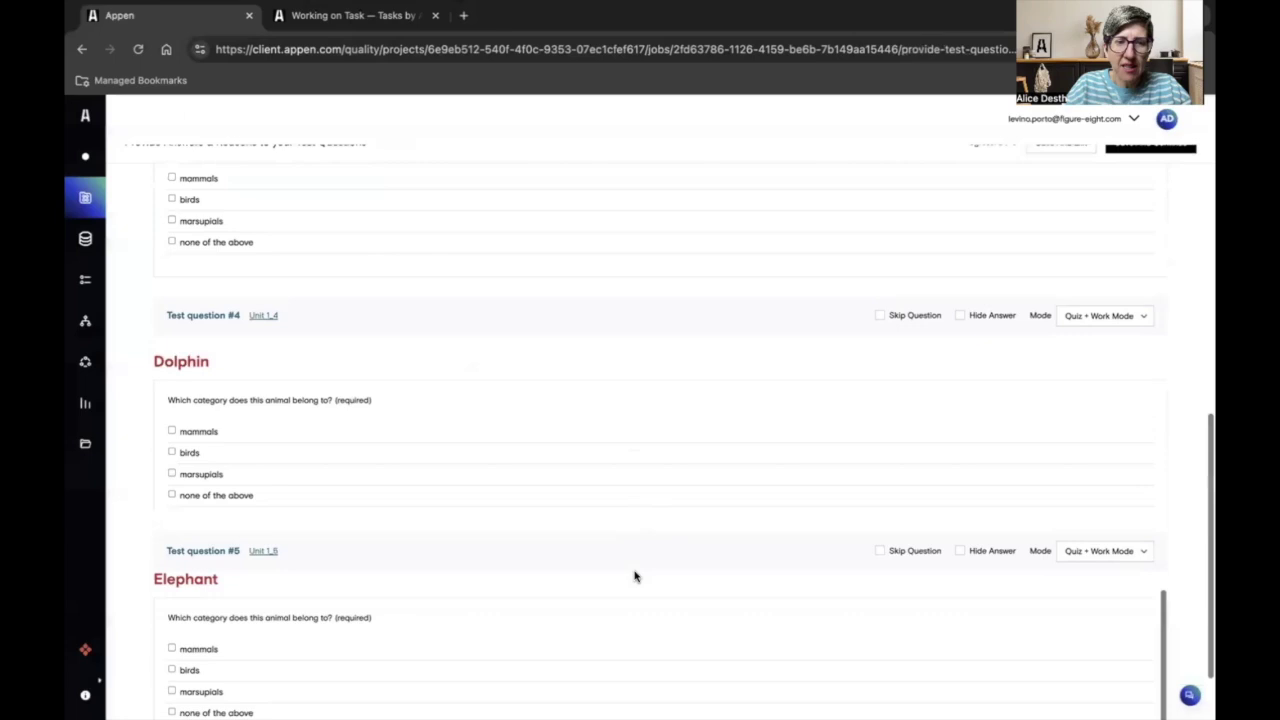
scroll(623, 523, up, 5)
scroll(623, 523, up, 3)
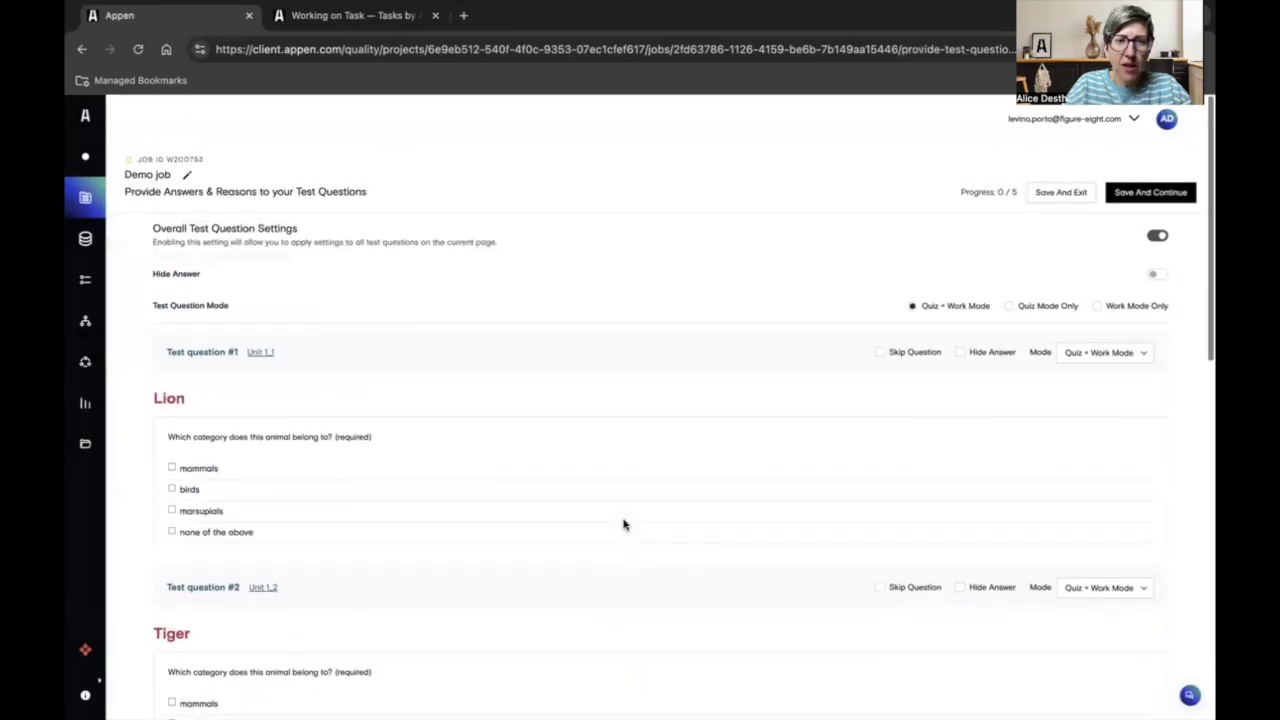
click(171, 469)
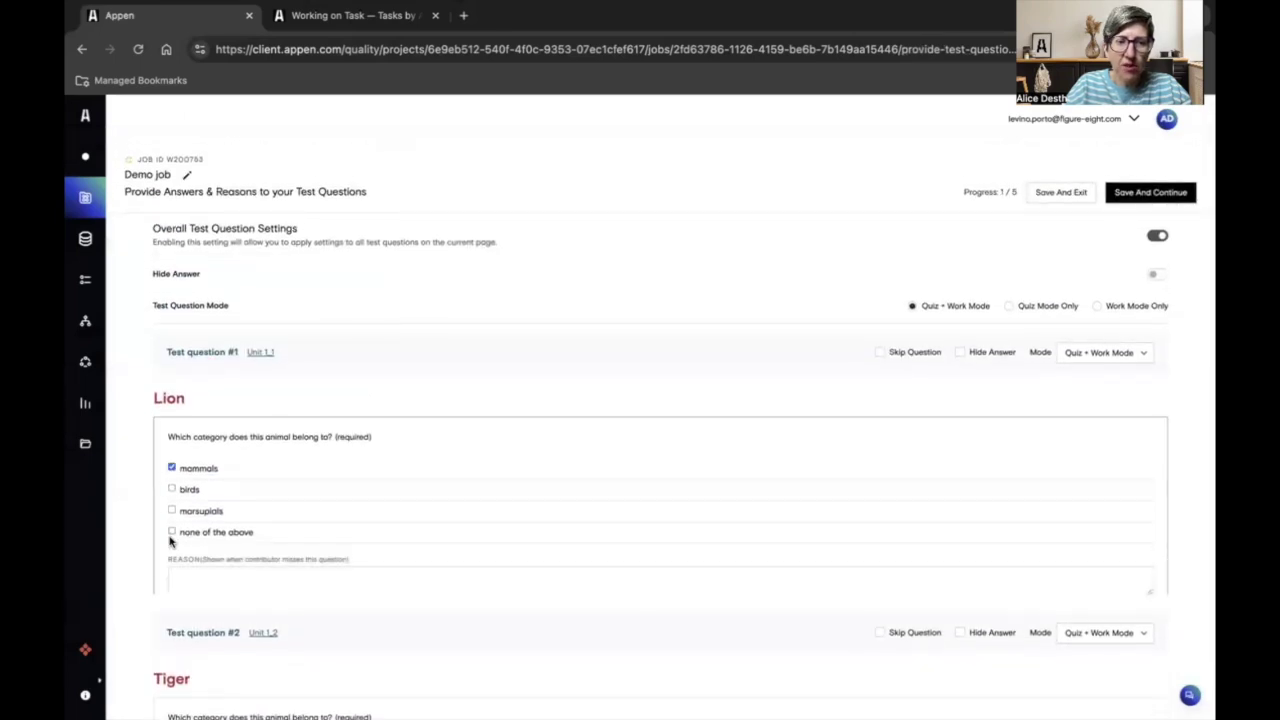
click(225, 570)
text(this)
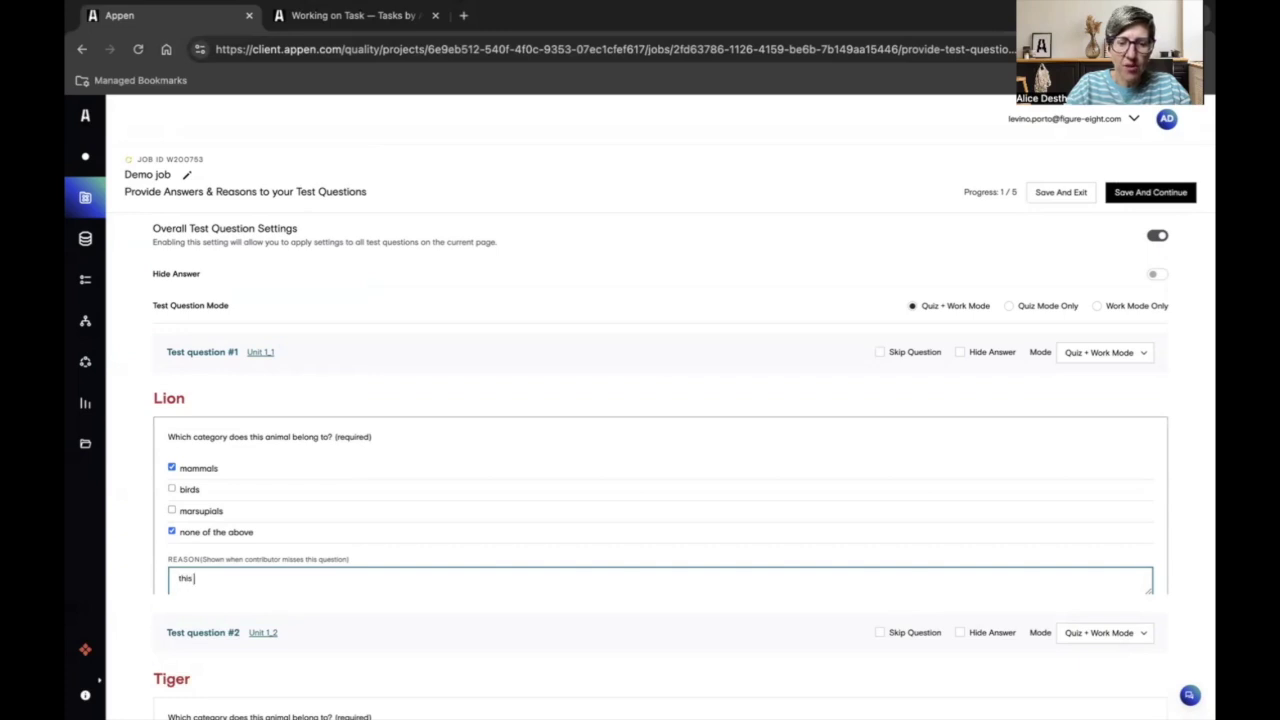
text( animal is a mammal because...)
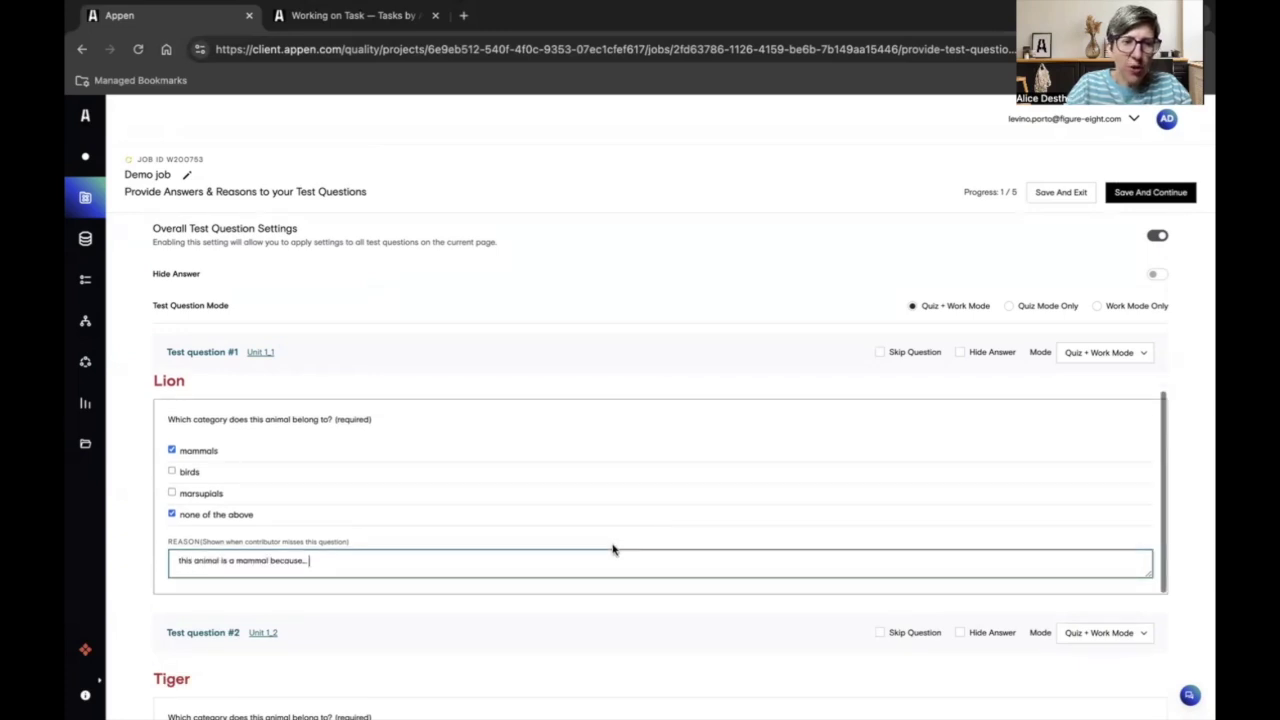
click(881, 353)
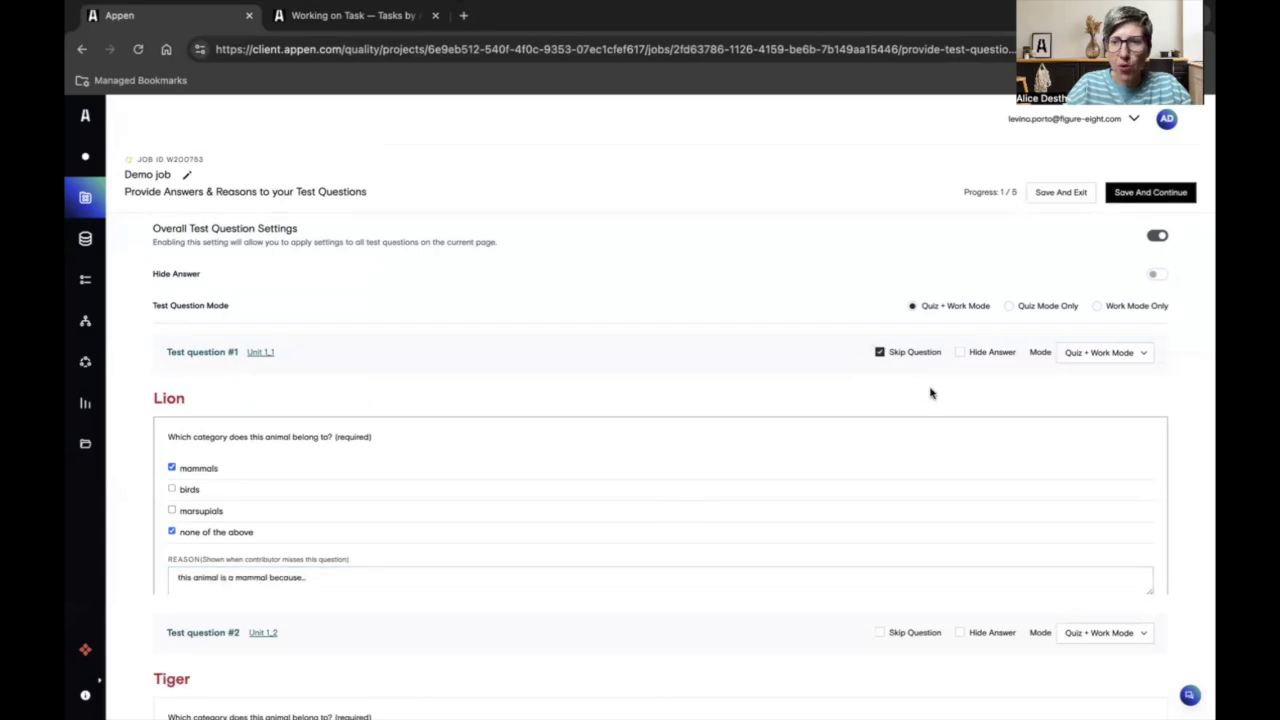
Step: Save the test question answers, then enable and confirm test question dd6ea9
click(1168, 198)
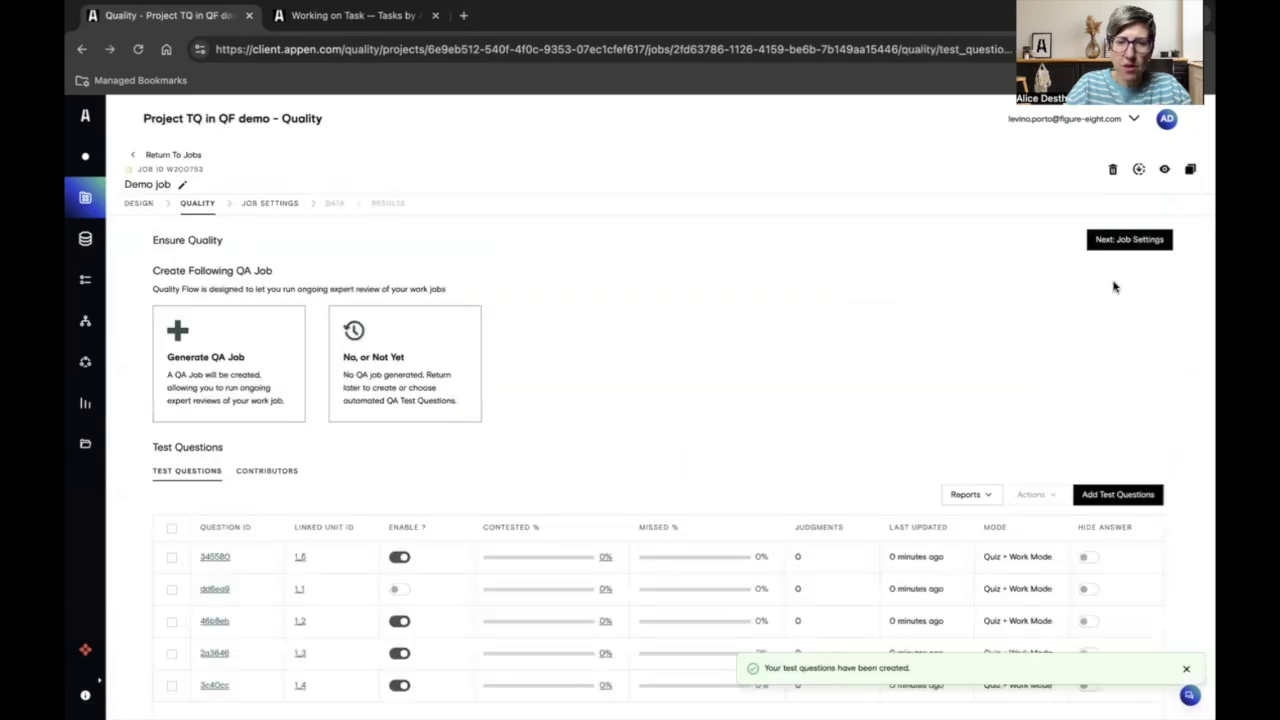
scroll(929, 385, down, 1)
scroll(929, 385, down, 1)
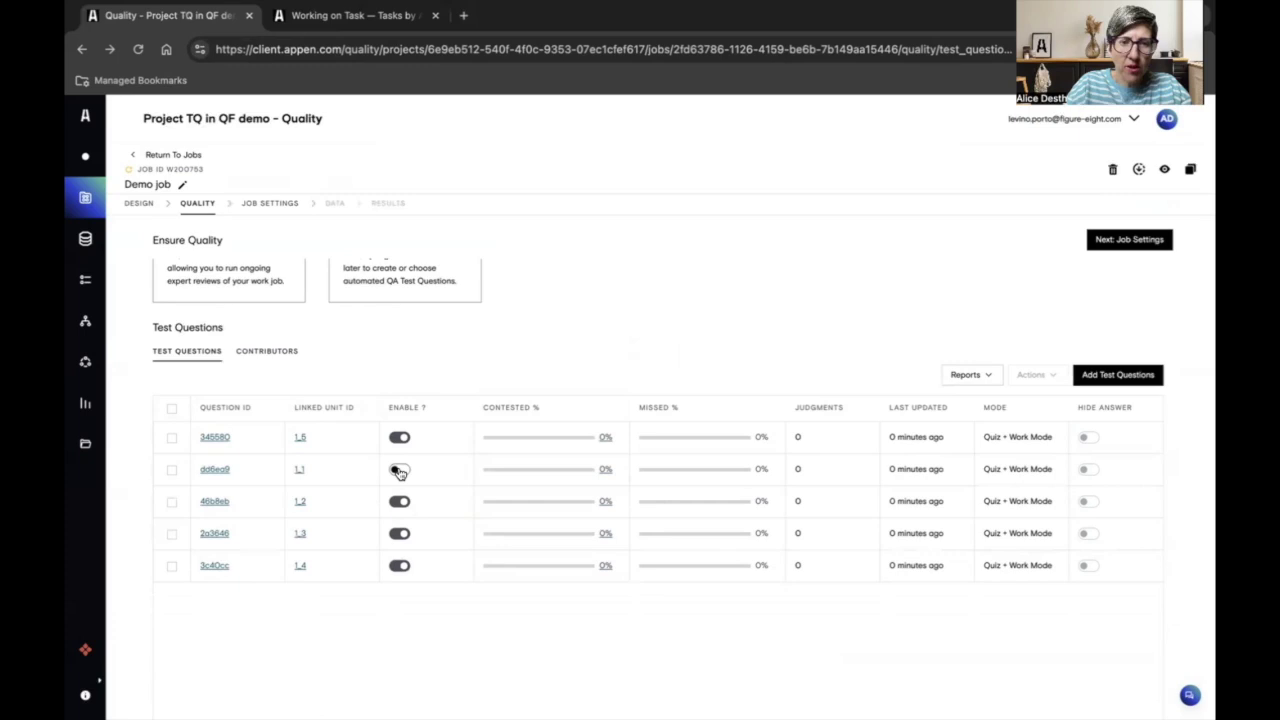
click(398, 471)
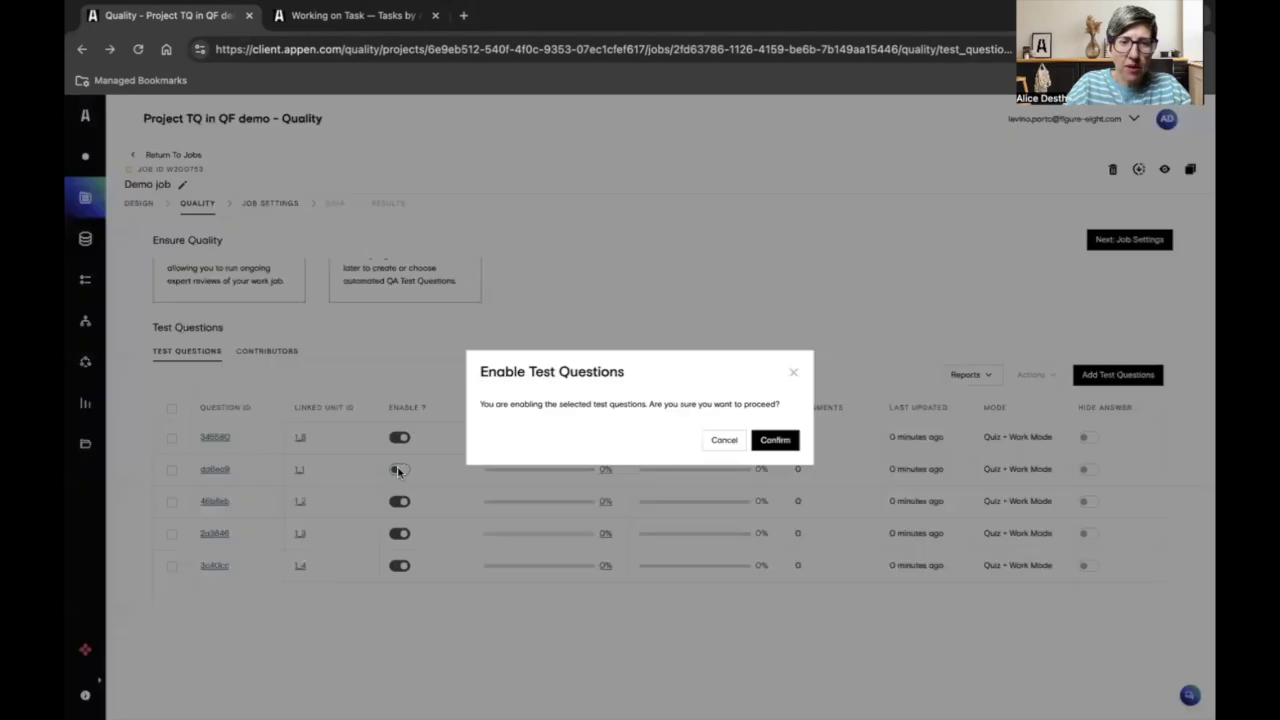
click(776, 441)
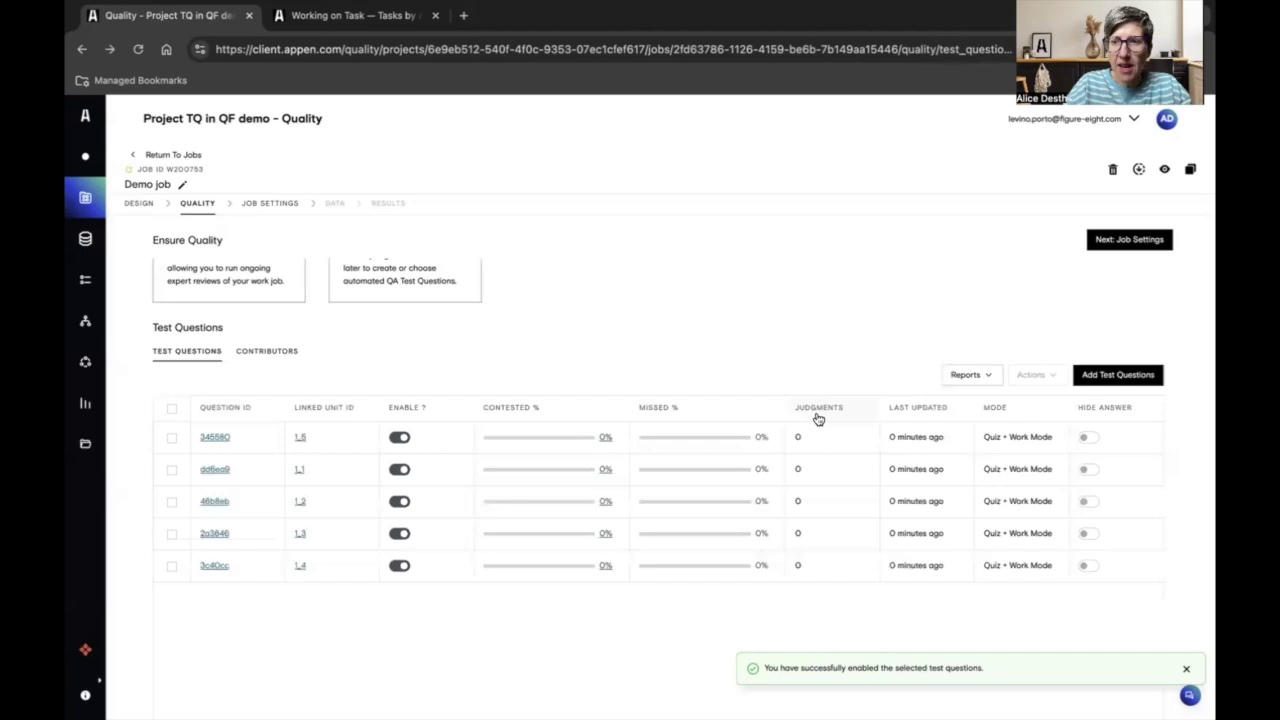
Step: Start data routing for Demo job and confirm the settings of 1 judgment per row
click(1122, 242)
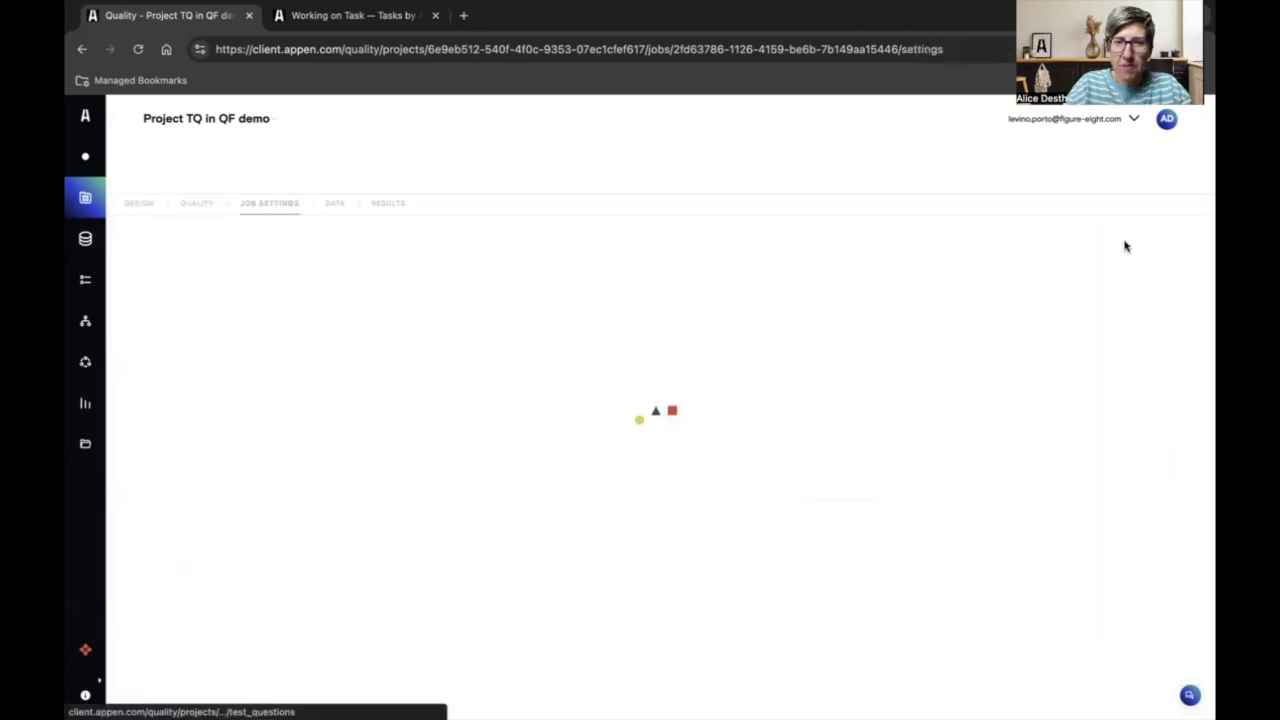
scroll(957, 540, down, 3)
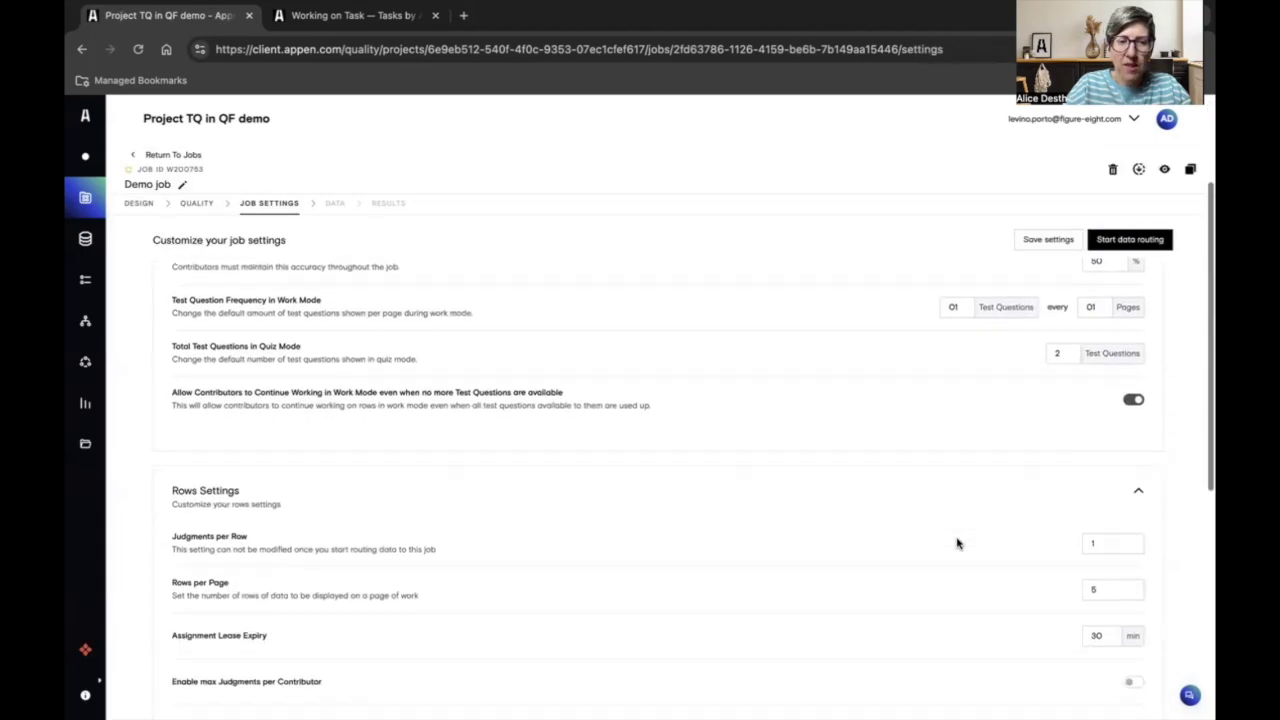
scroll(957, 543, down, 2)
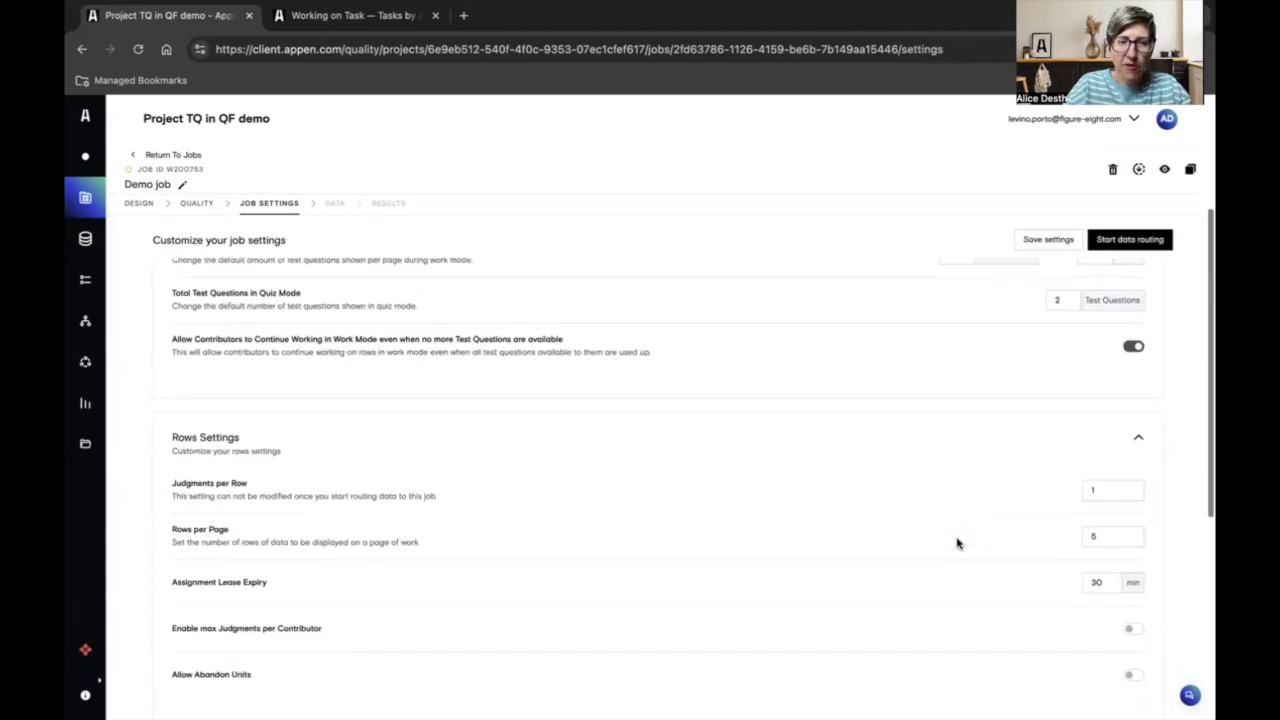
click(1142, 244)
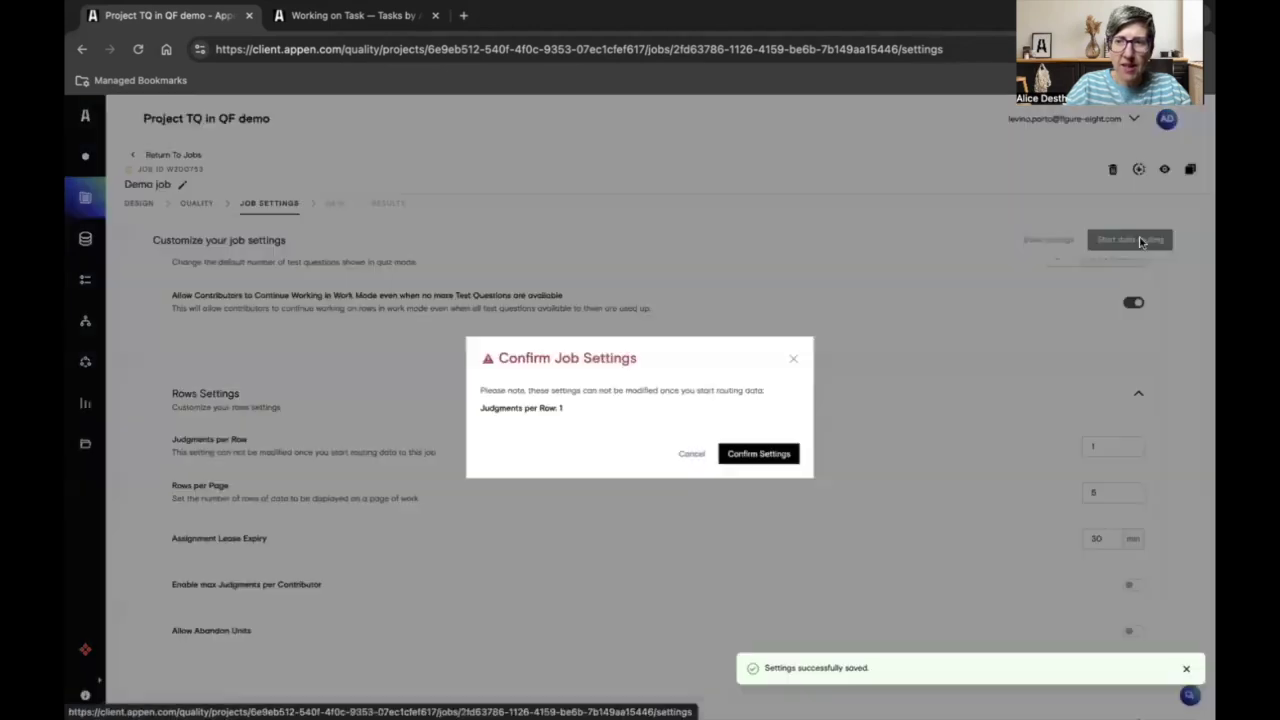
click(782, 455)
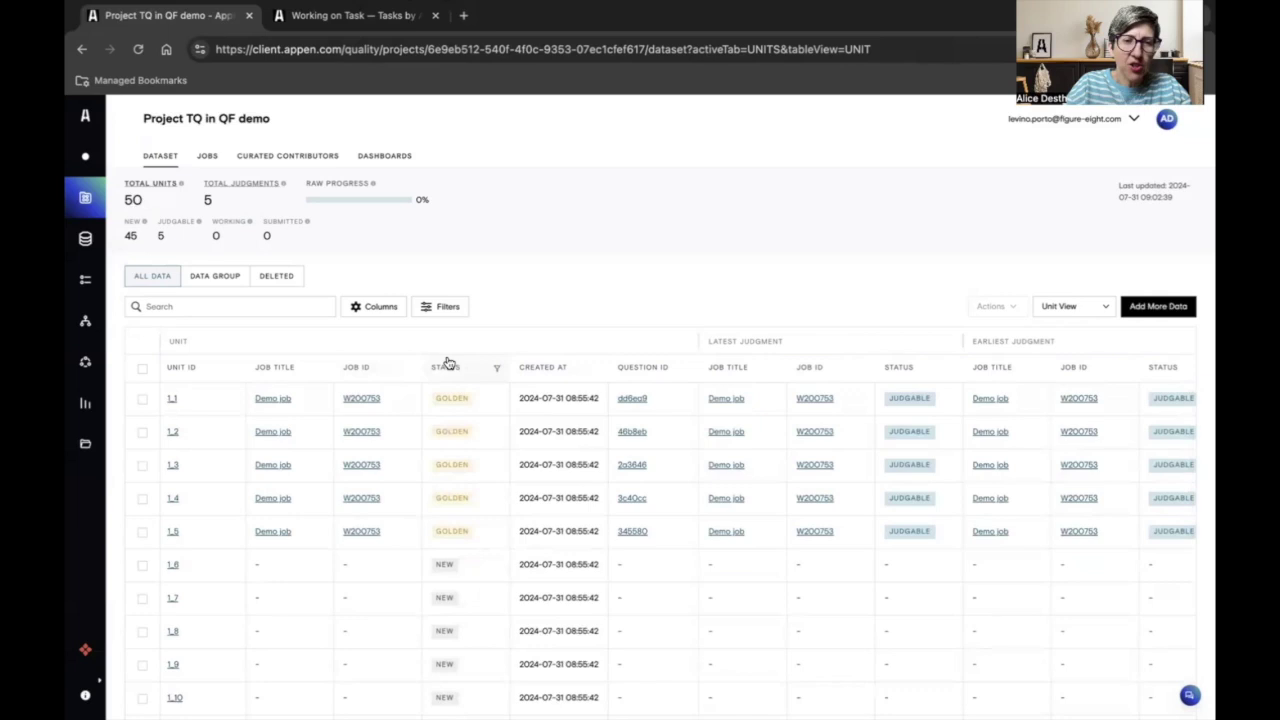
Step: Select dataset units 1.6, 1.7, 1.8, 1.9 and 1.10
scroll(497, 595, down, 2)
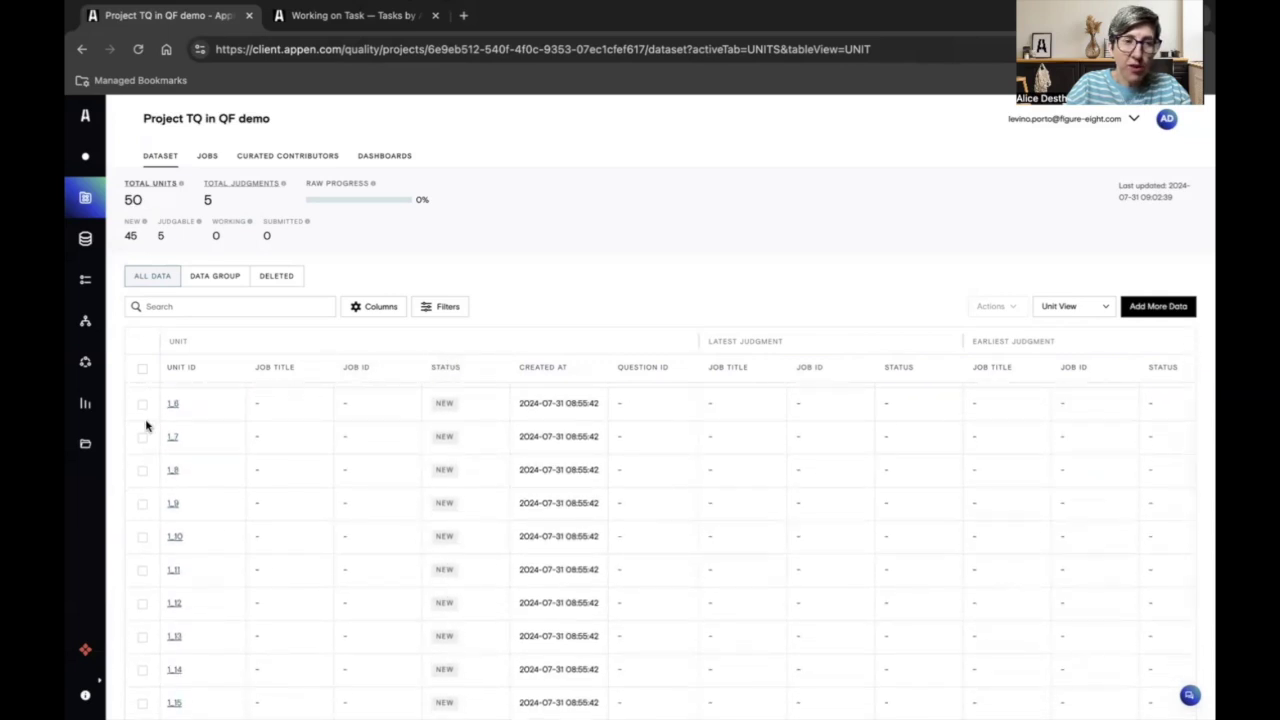
click(142, 404)
click(142, 468)
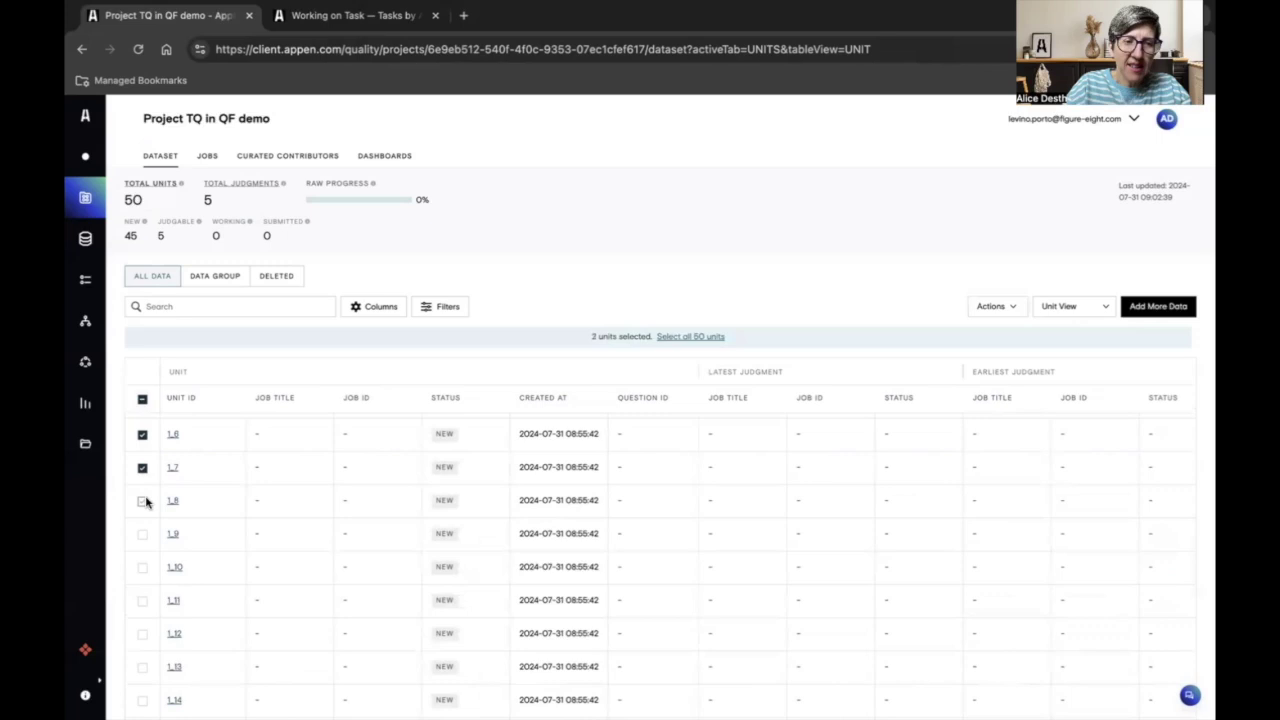
click(142, 501)
click(142, 534)
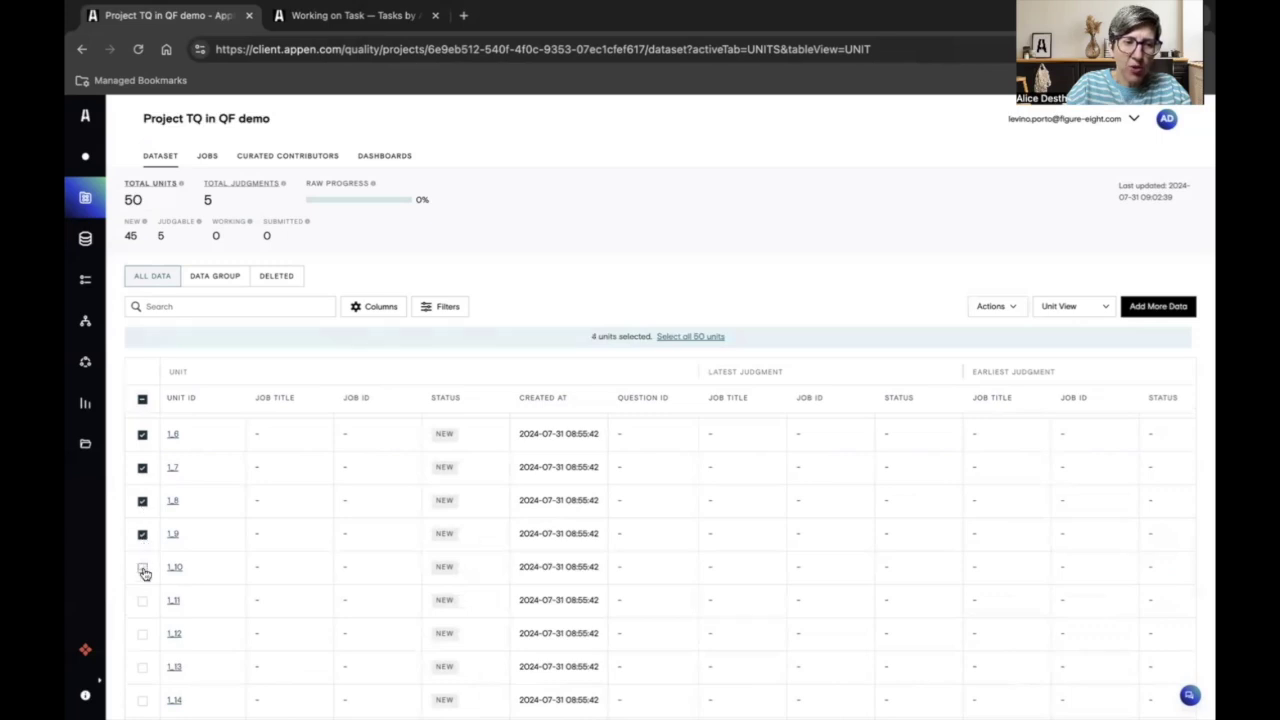
click(142, 568)
Step: Send the five selected units to Demo job and view the project's jobs flow
click(990, 306)
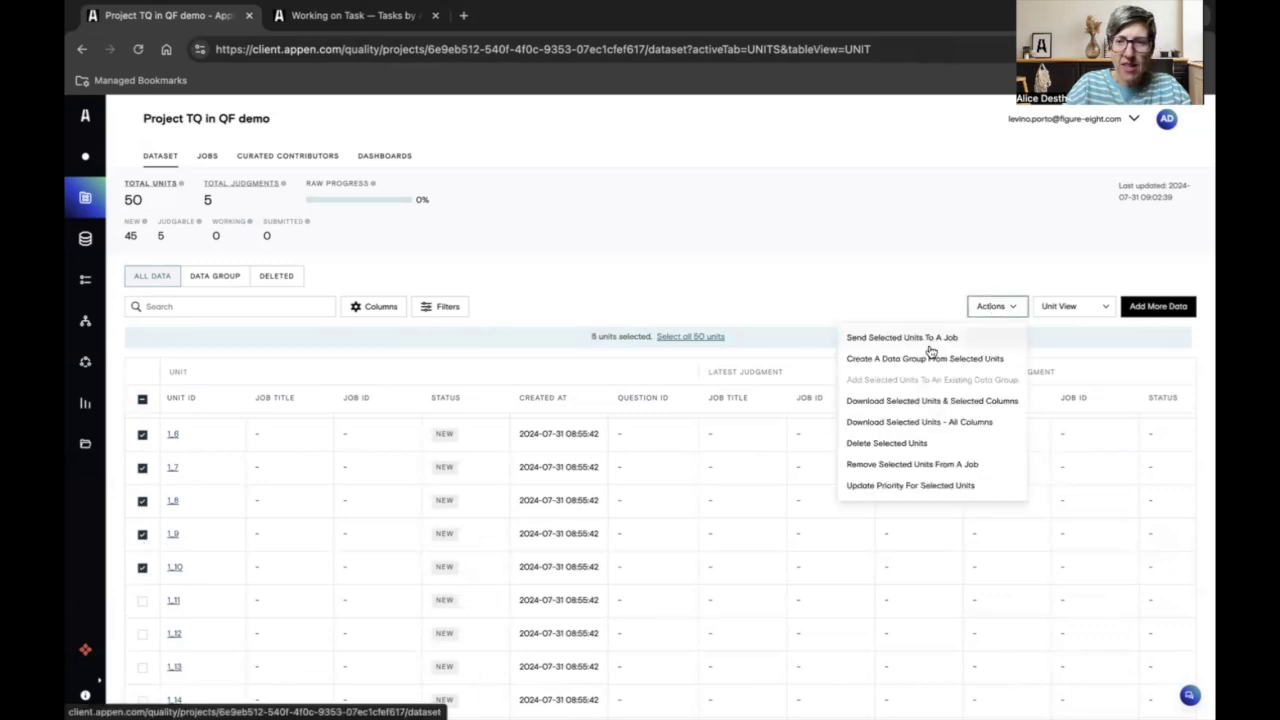
click(927, 344)
click(574, 364)
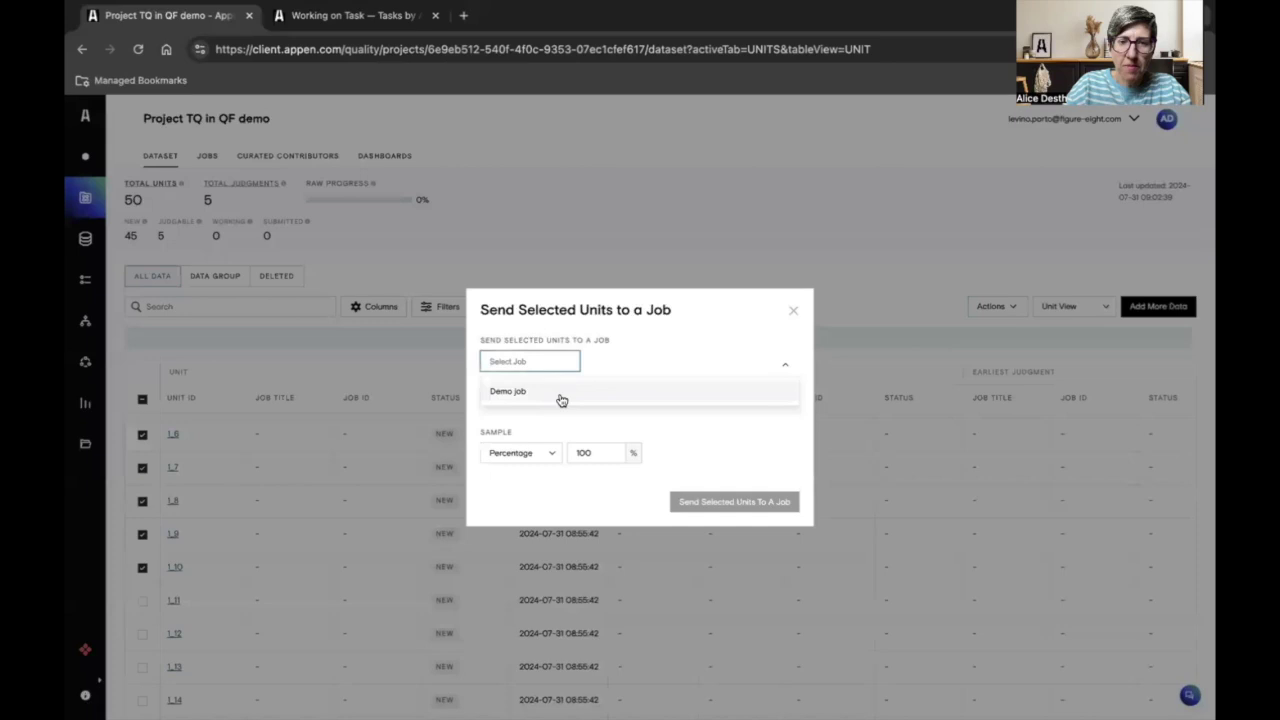
click(561, 395)
click(718, 506)
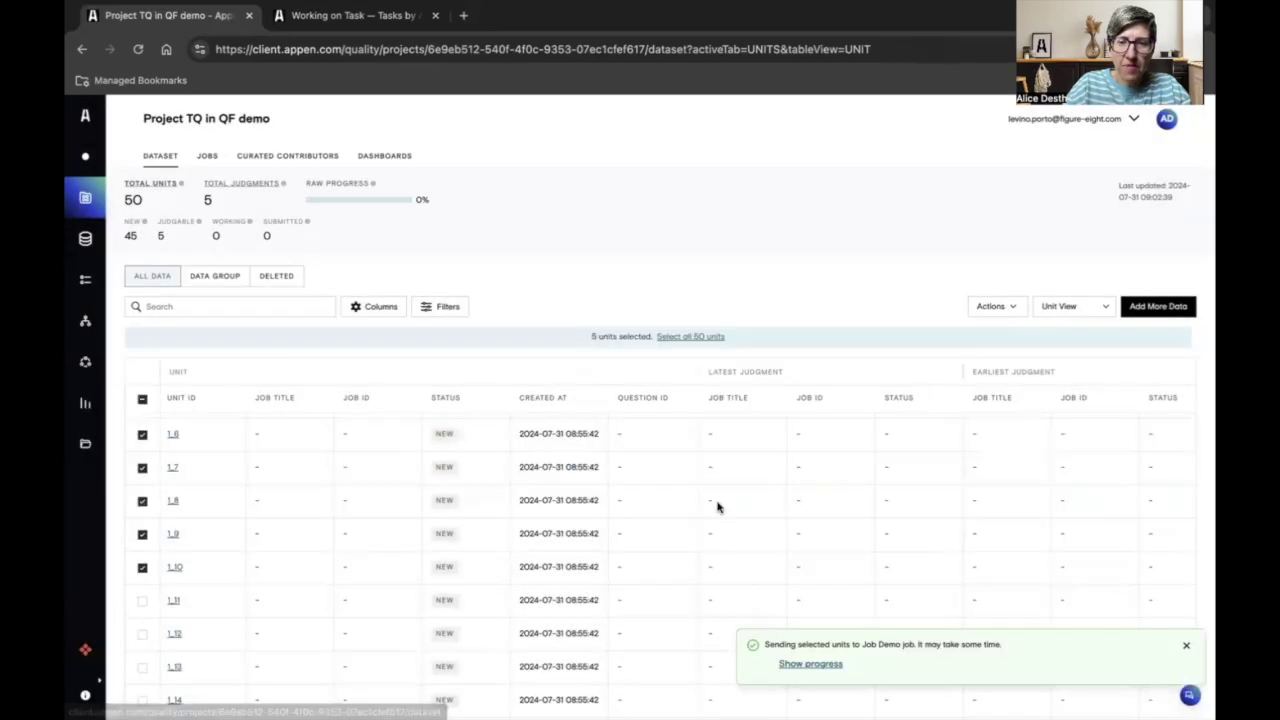
click(207, 156)
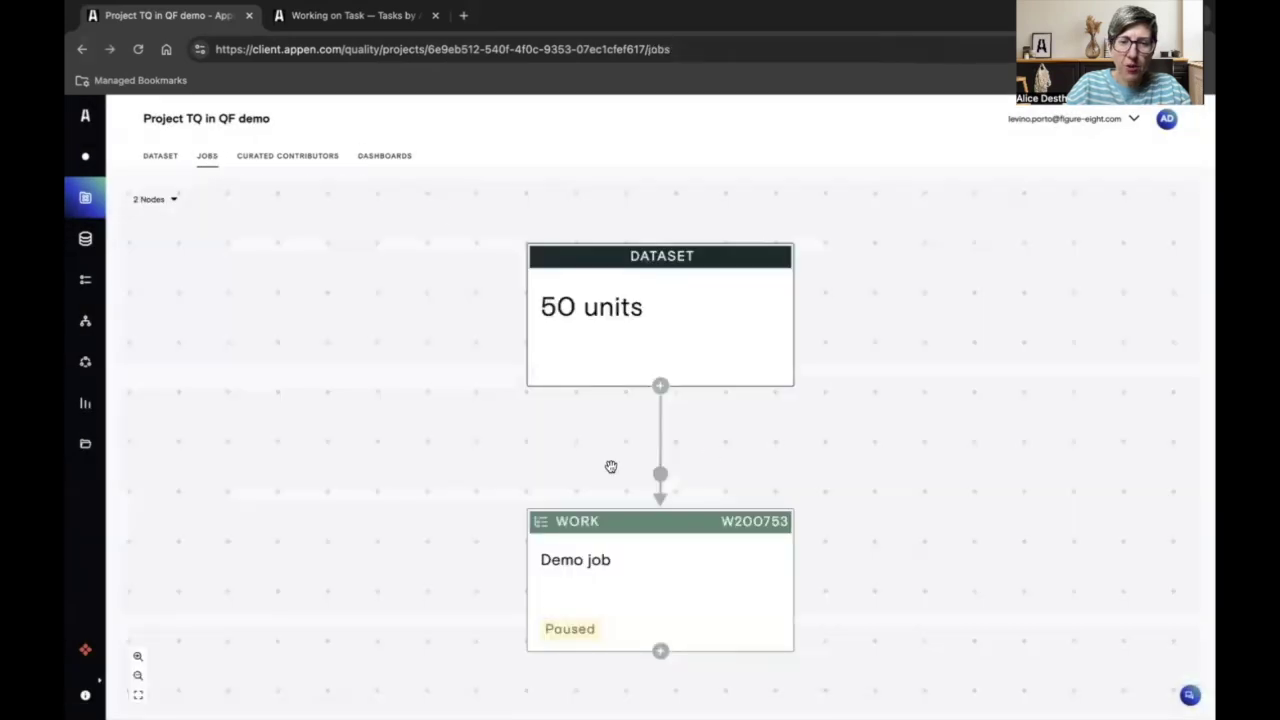
Step: Open Demo job from the WORK node, run it, and switch to the Working on Task browser tab
click(596, 564)
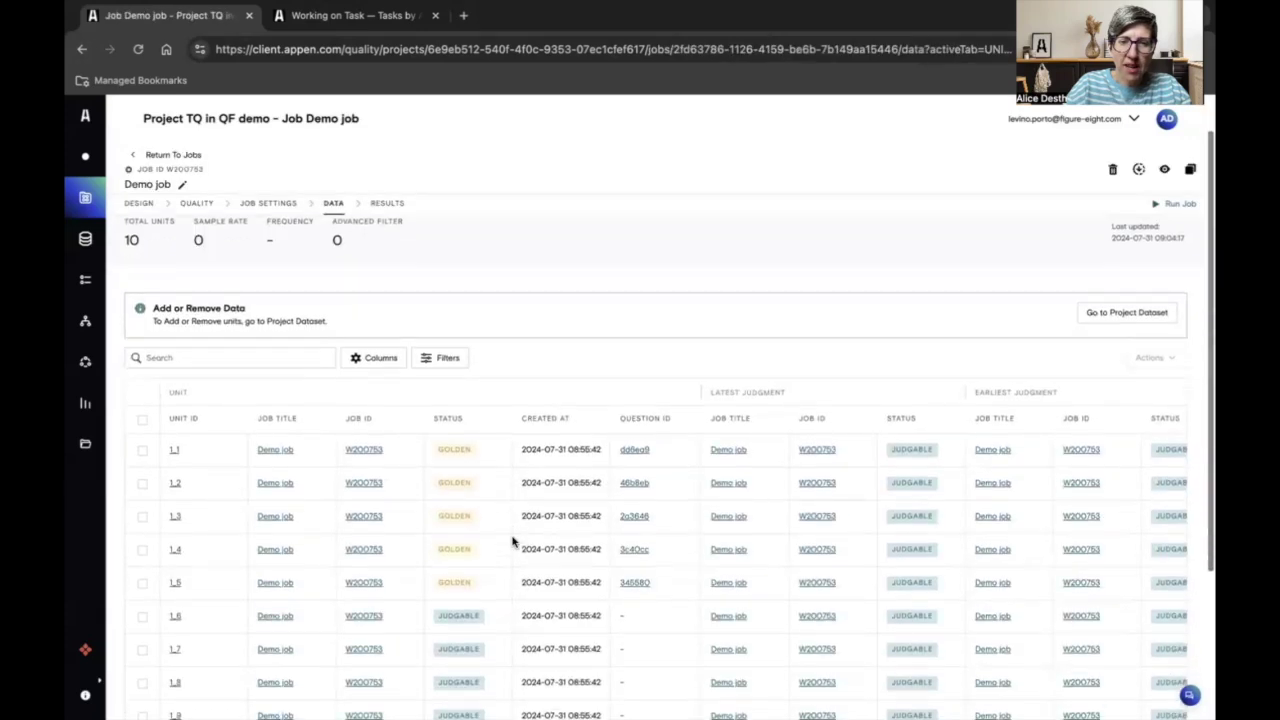
scroll(512, 541, down, 2)
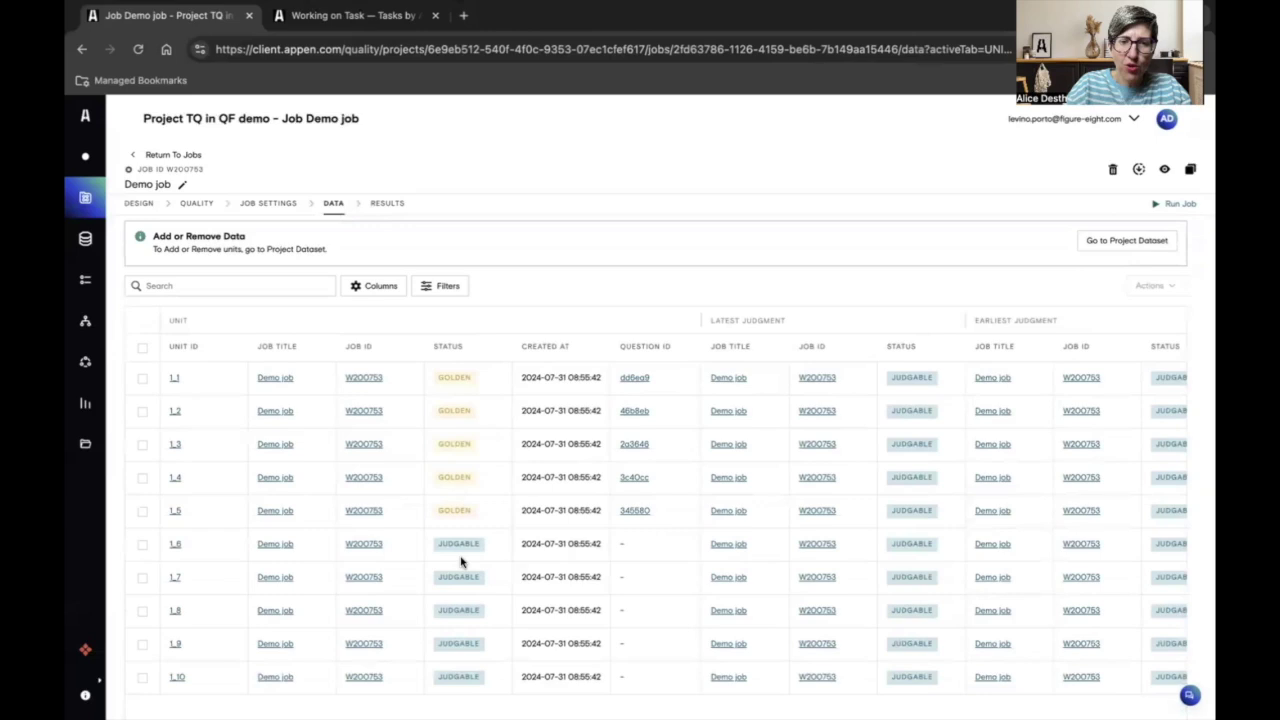
scroll(877, 391, up, 3)
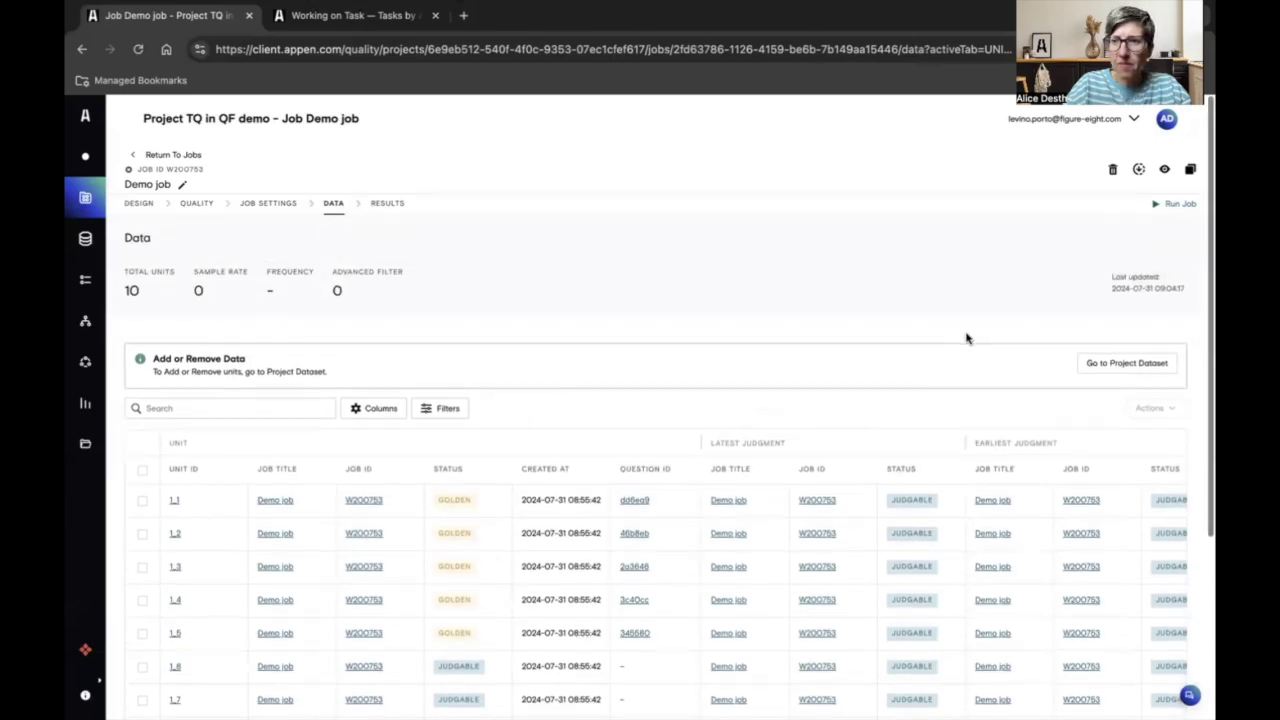
click(1181, 213)
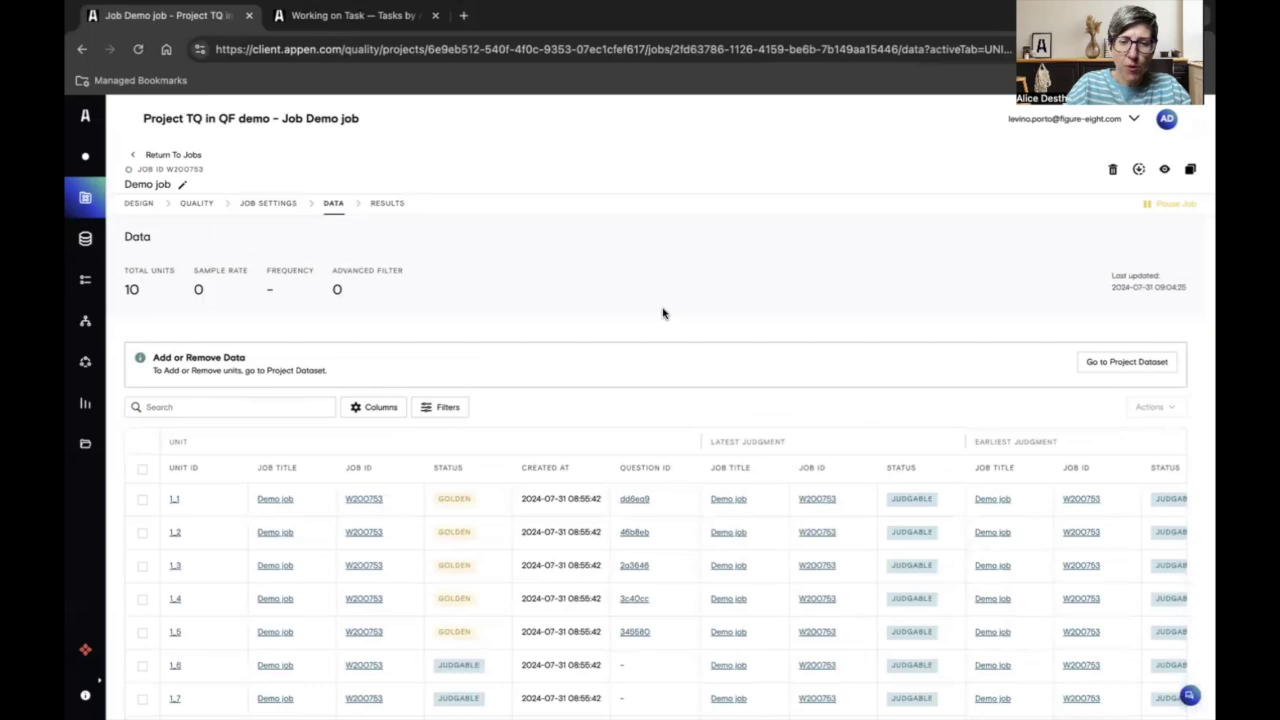
scroll(610, 474, down, 4)
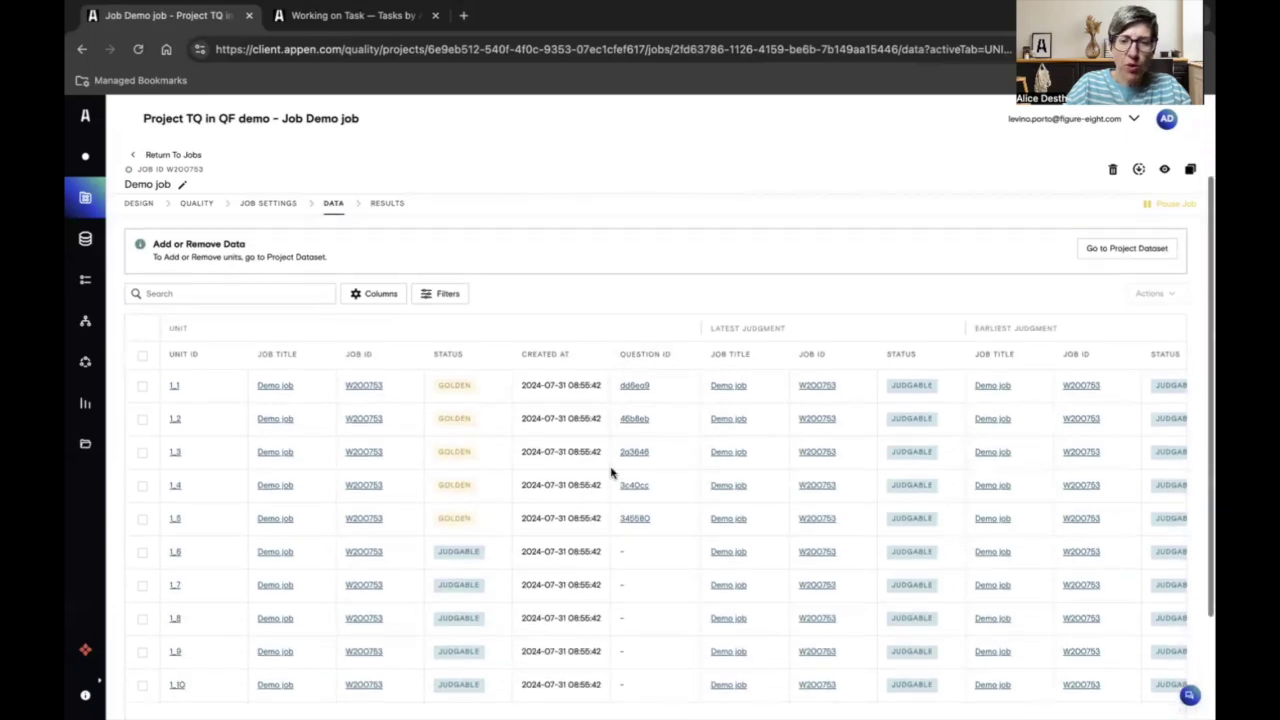
scroll(612, 474, up, 4)
key(ctrl+Tab)
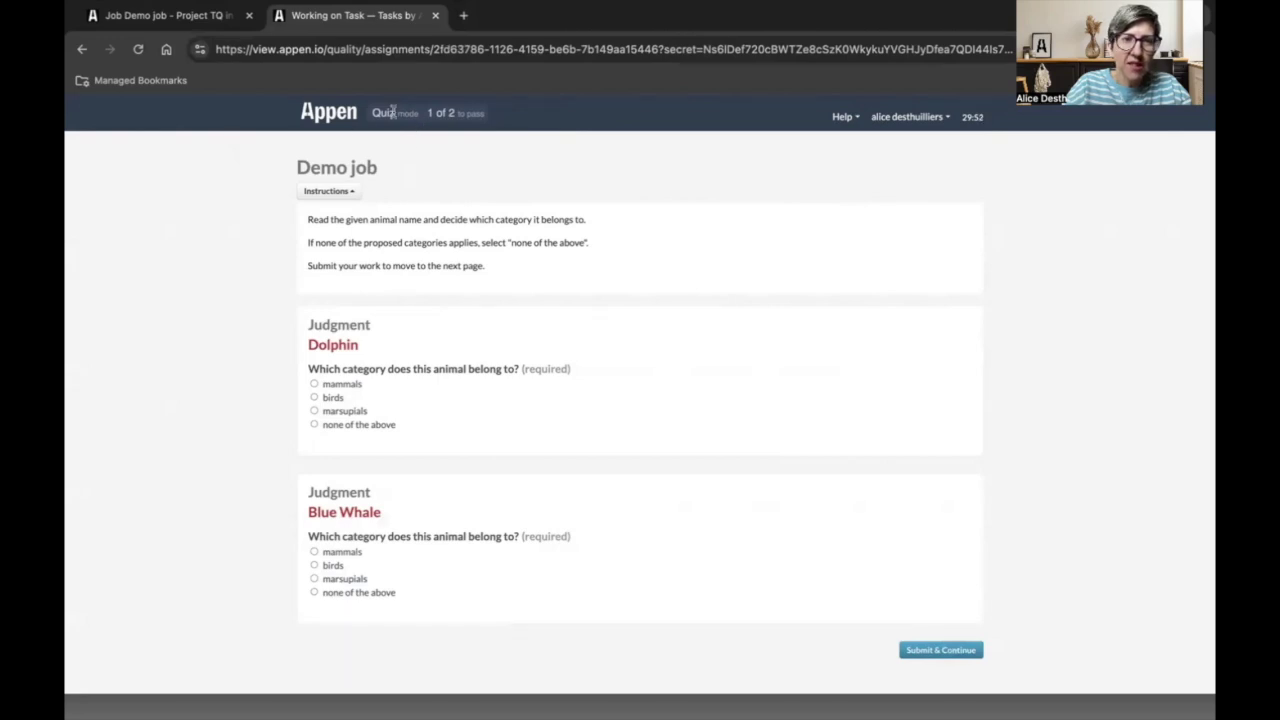
Step: Collapse the instructions, answer Blue Whale as birds with Dolphin as mammals, and submit the quiz page
drag(374, 112, 393, 112)
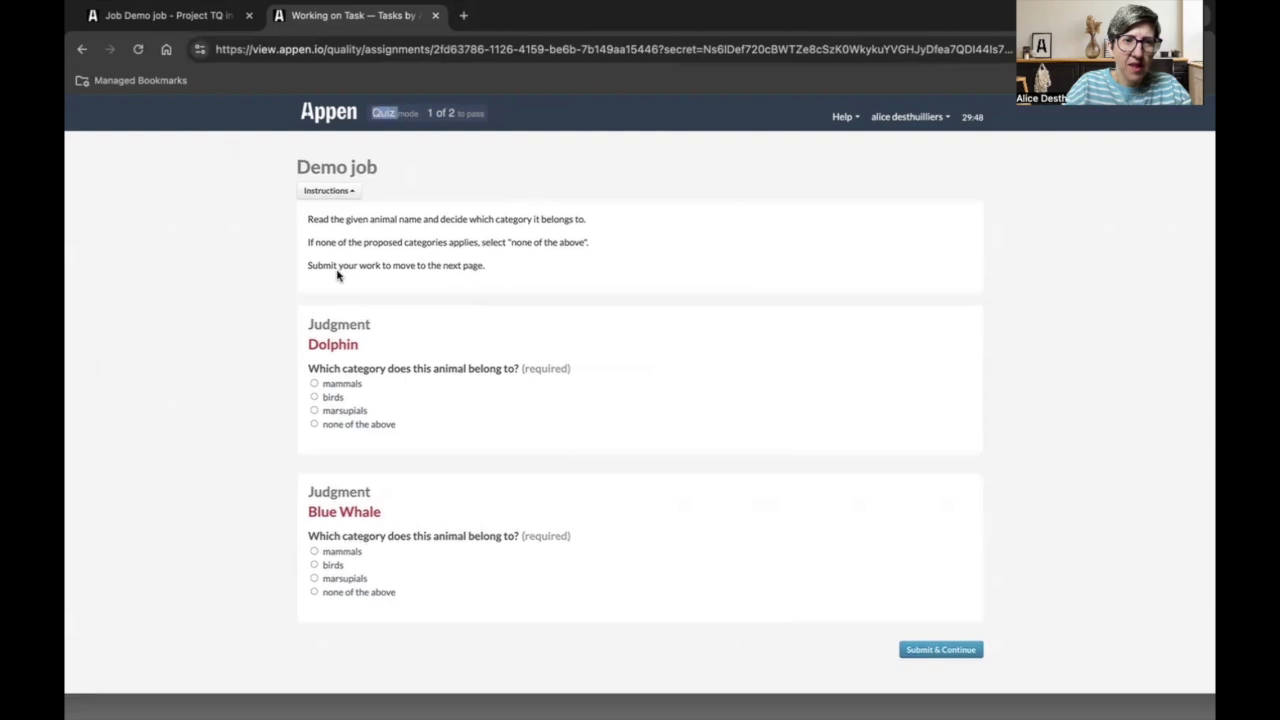
click(345, 191)
click(345, 191)
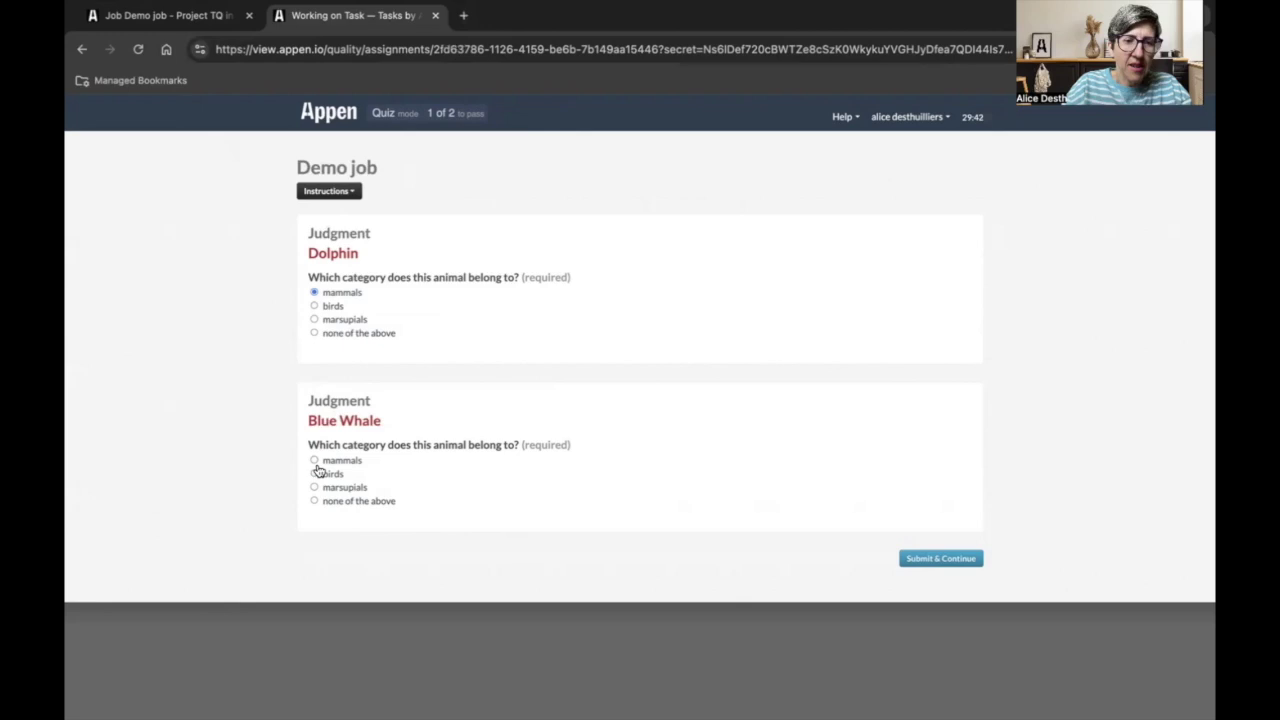
click(314, 474)
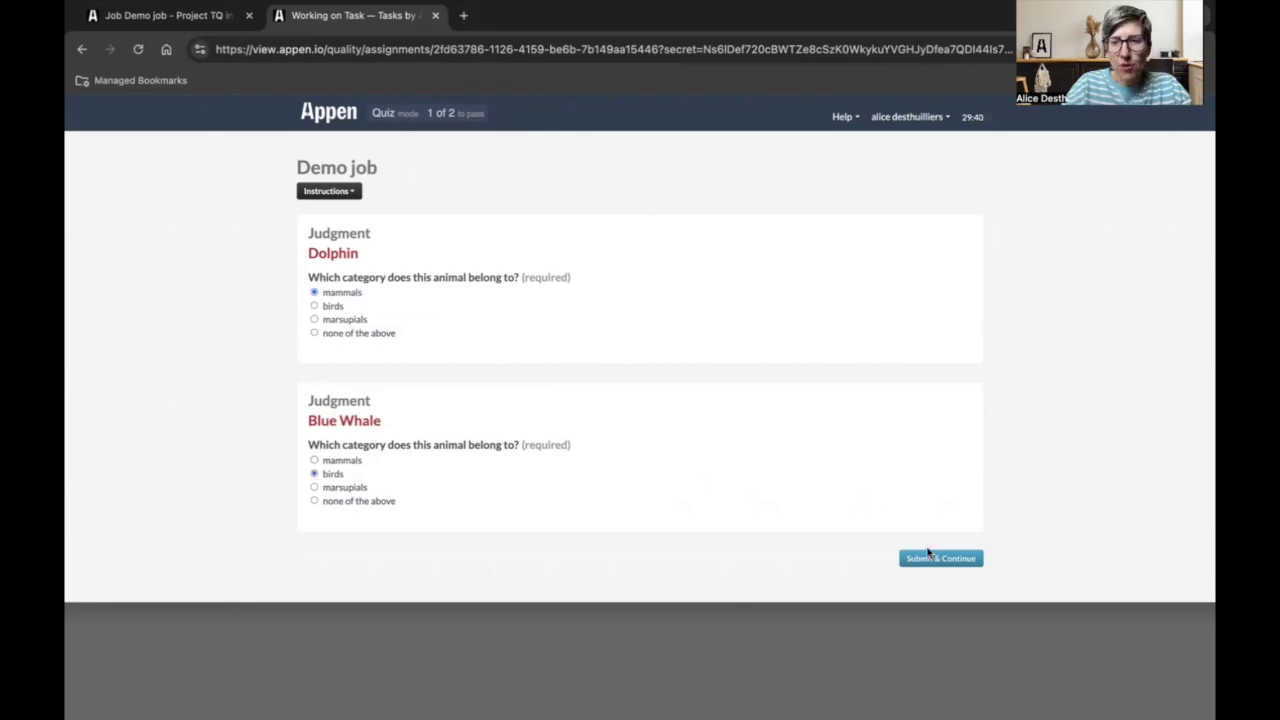
click(928, 557)
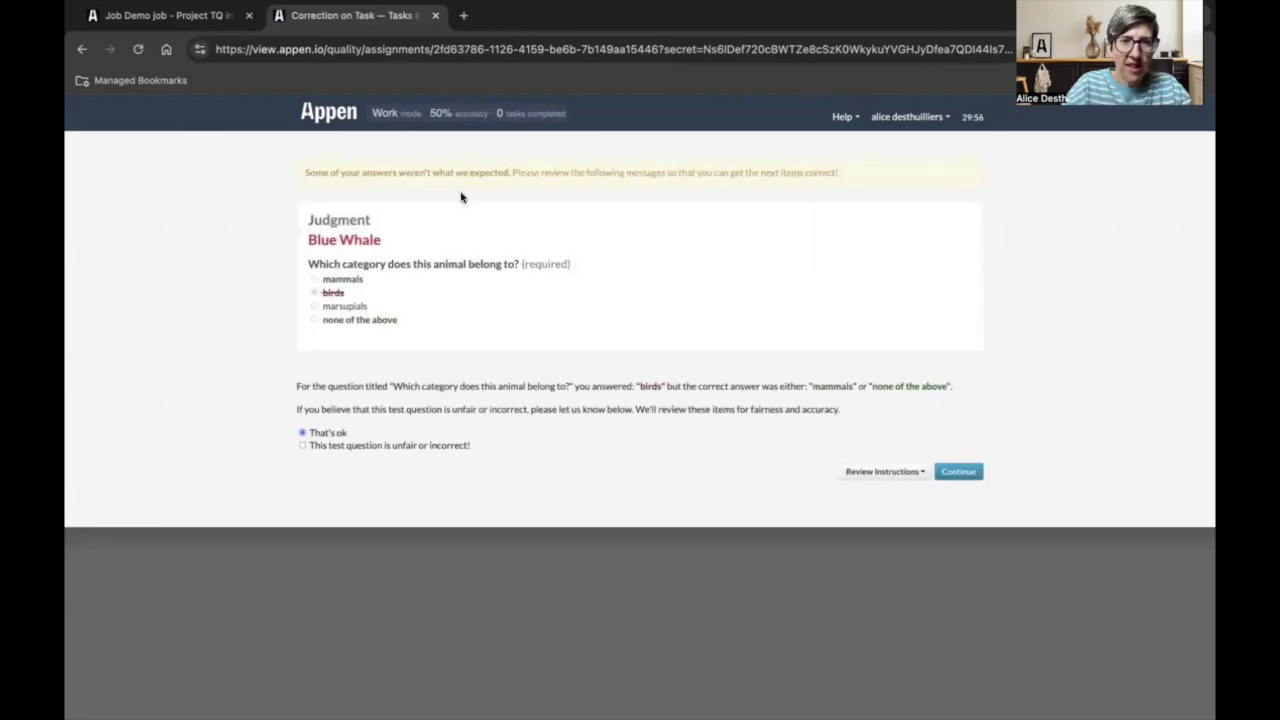
Step: Dispute the Blue Whale question as unfair or incorrect with a comment, then continue
click(303, 446)
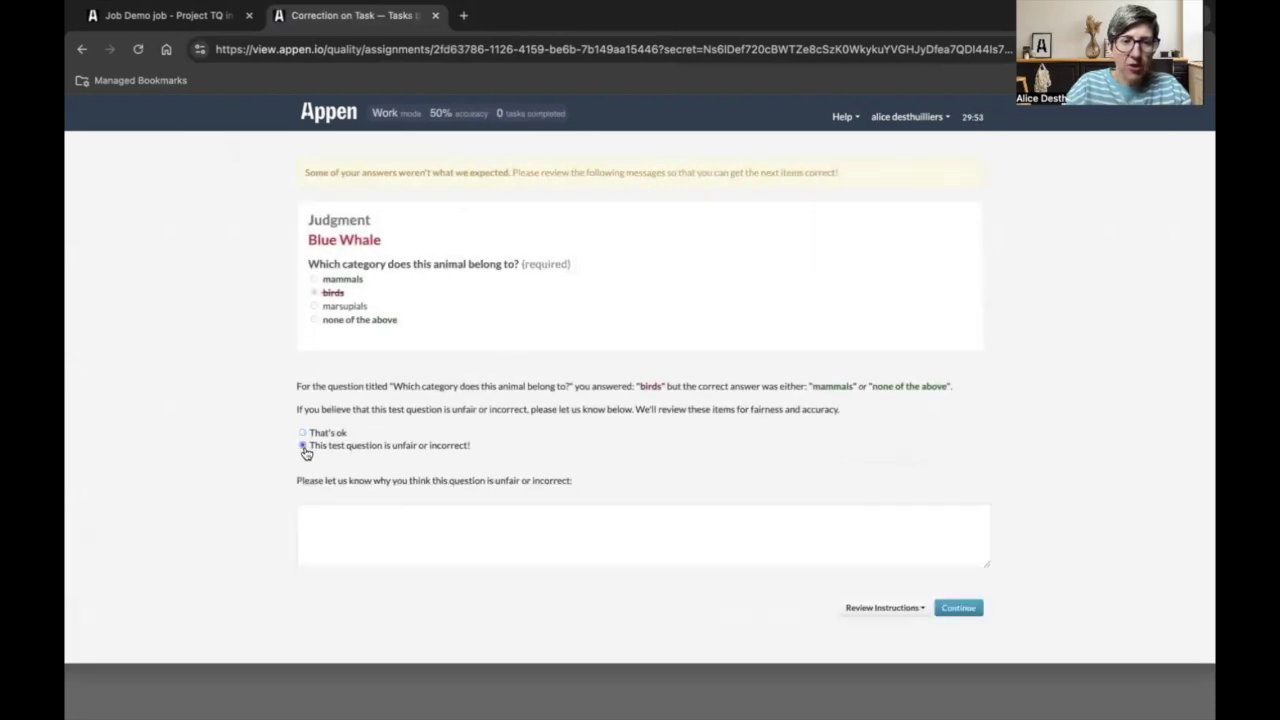
click(383, 528)
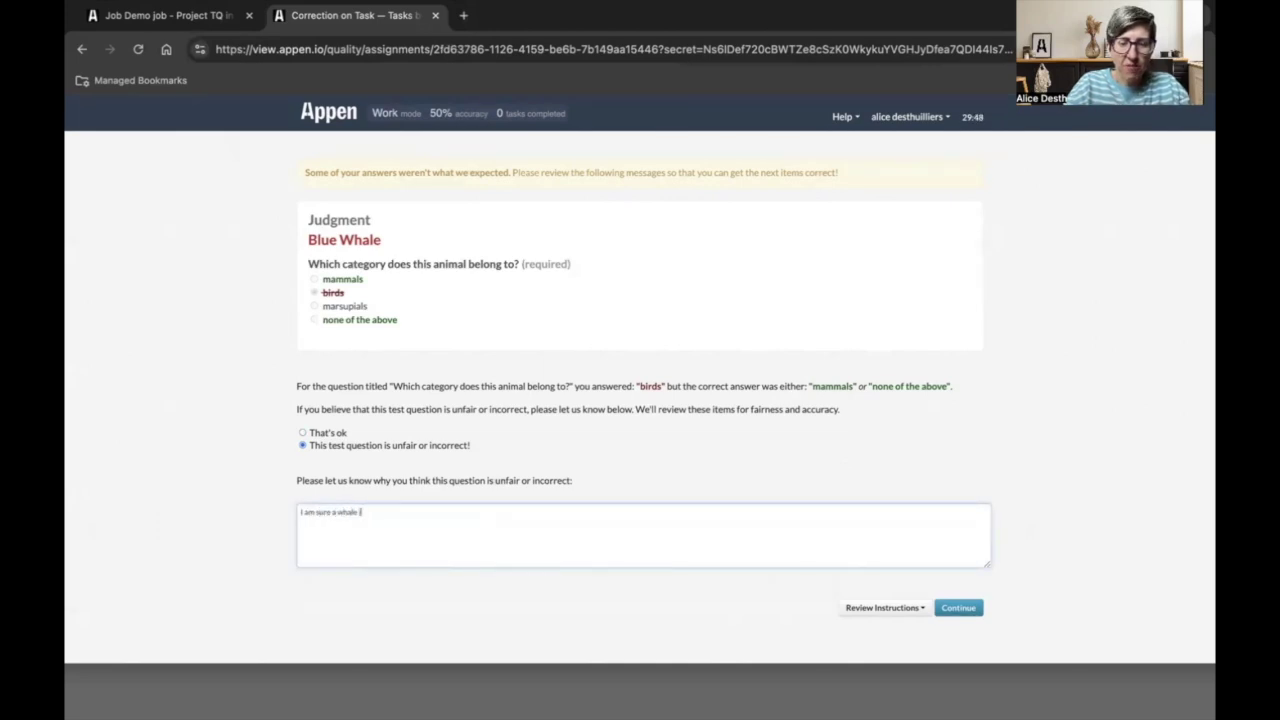
click(975, 609)
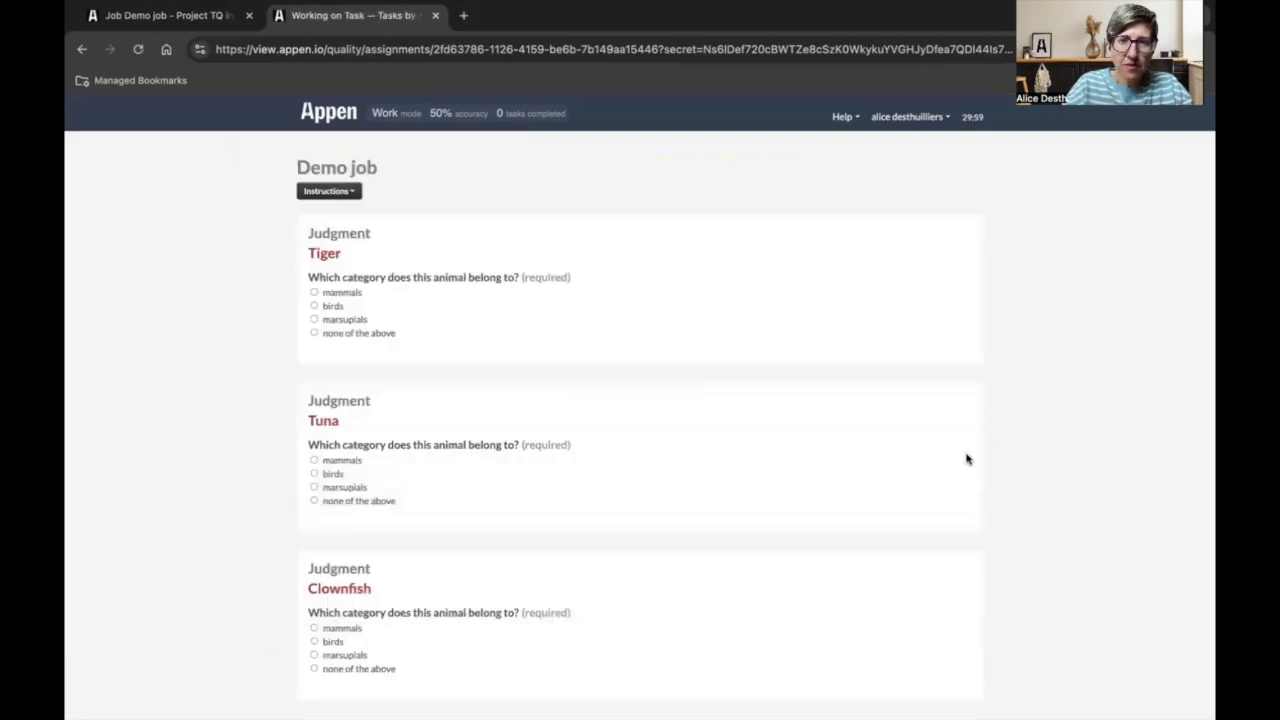
Step: Note the 50% accuracy and work mode in the header, then submit the Tiger, Tuna, Clownfish answer page
drag(430, 113, 480, 112)
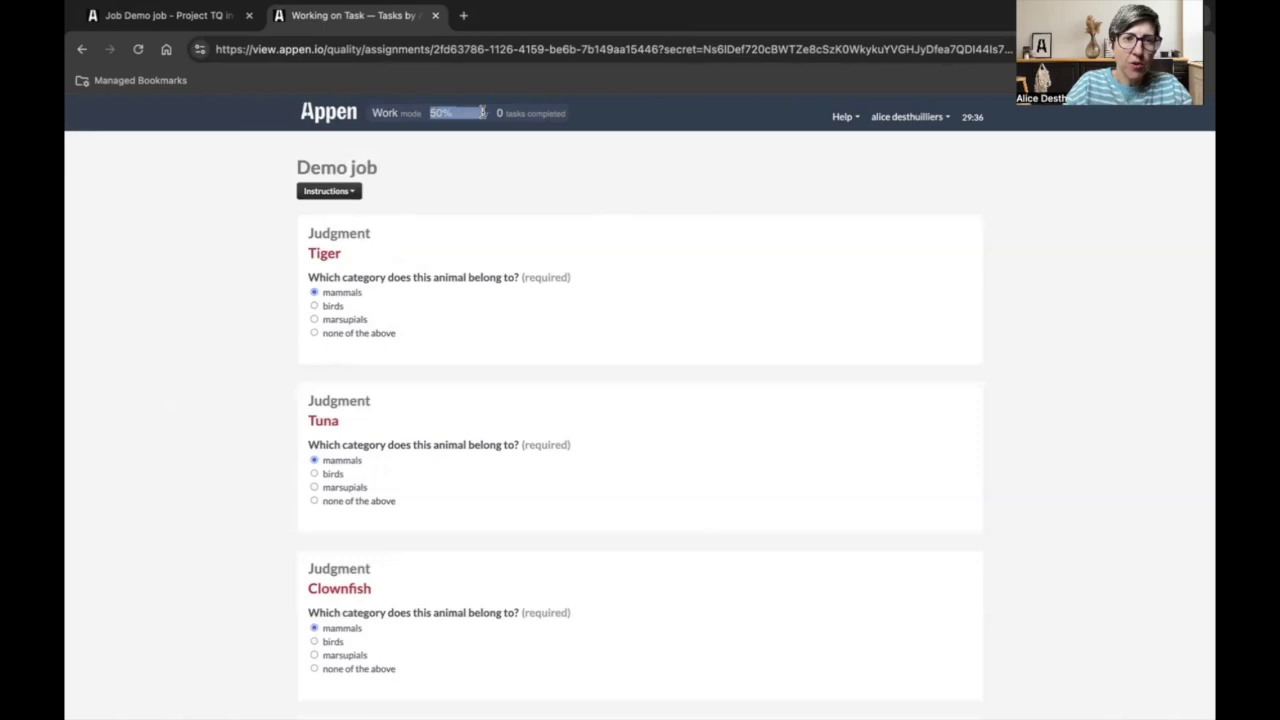
drag(377, 110, 421, 110)
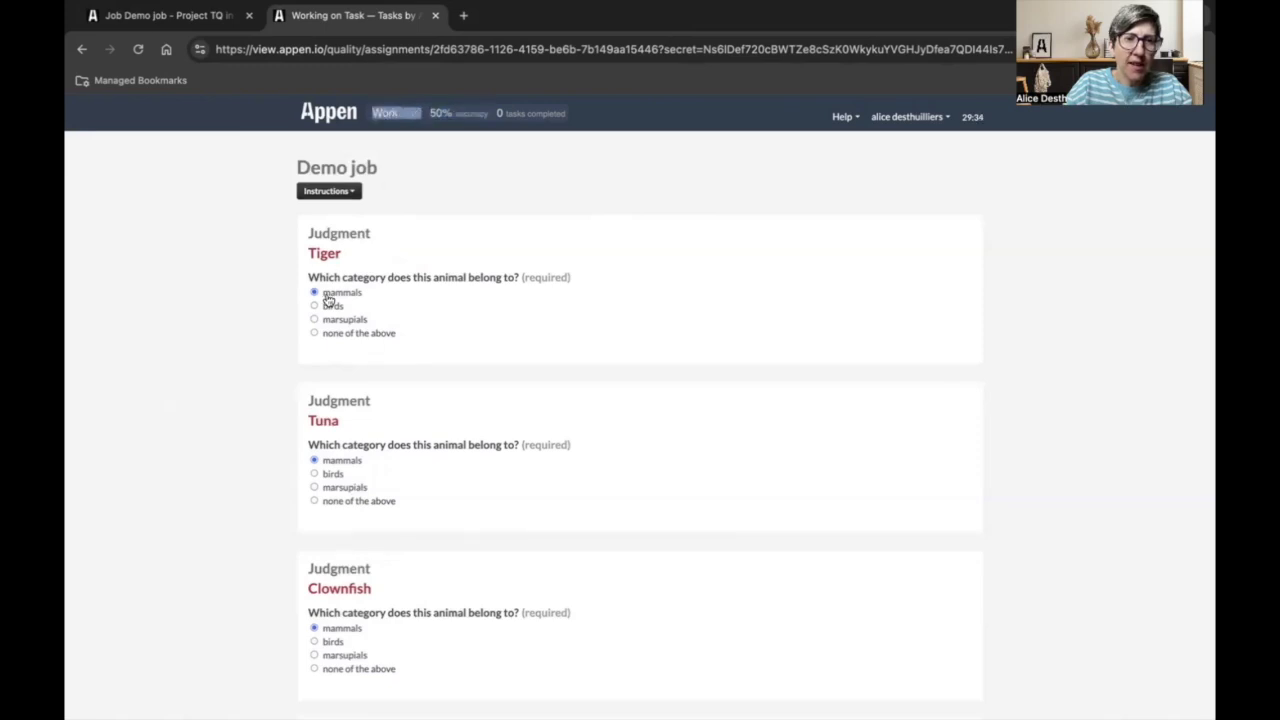
scroll(337, 375, down, 5)
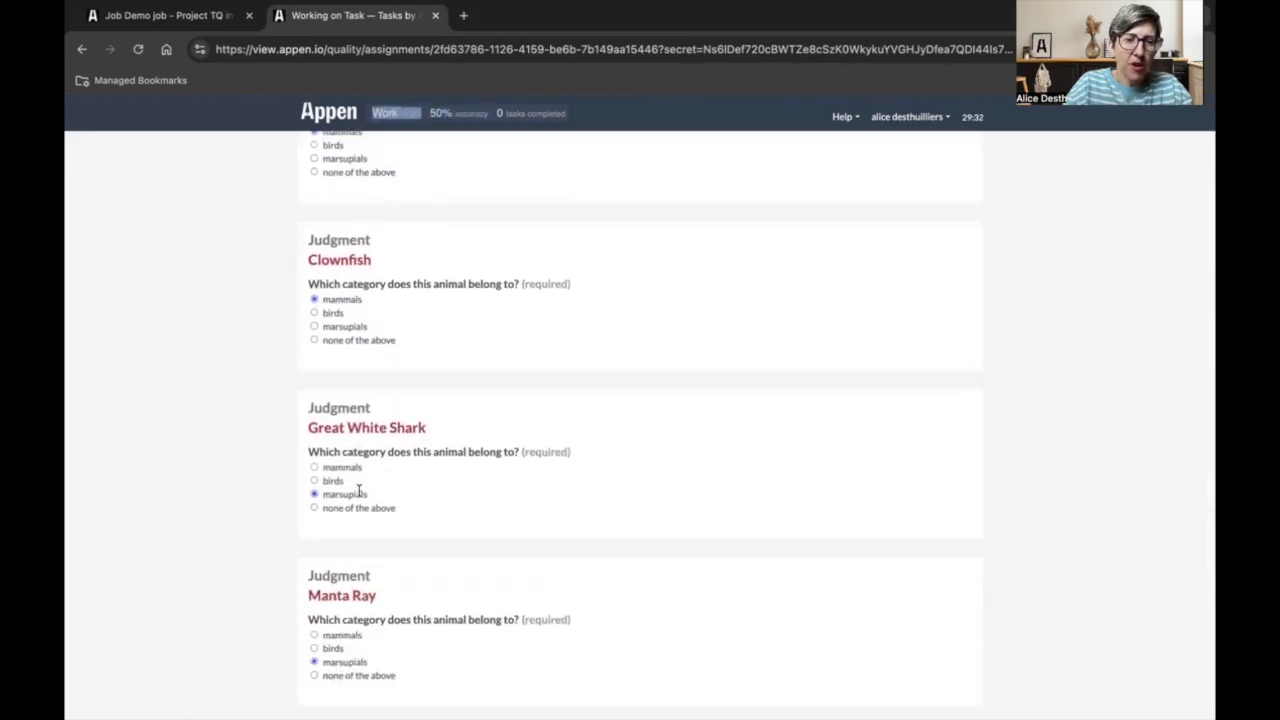
click(920, 652)
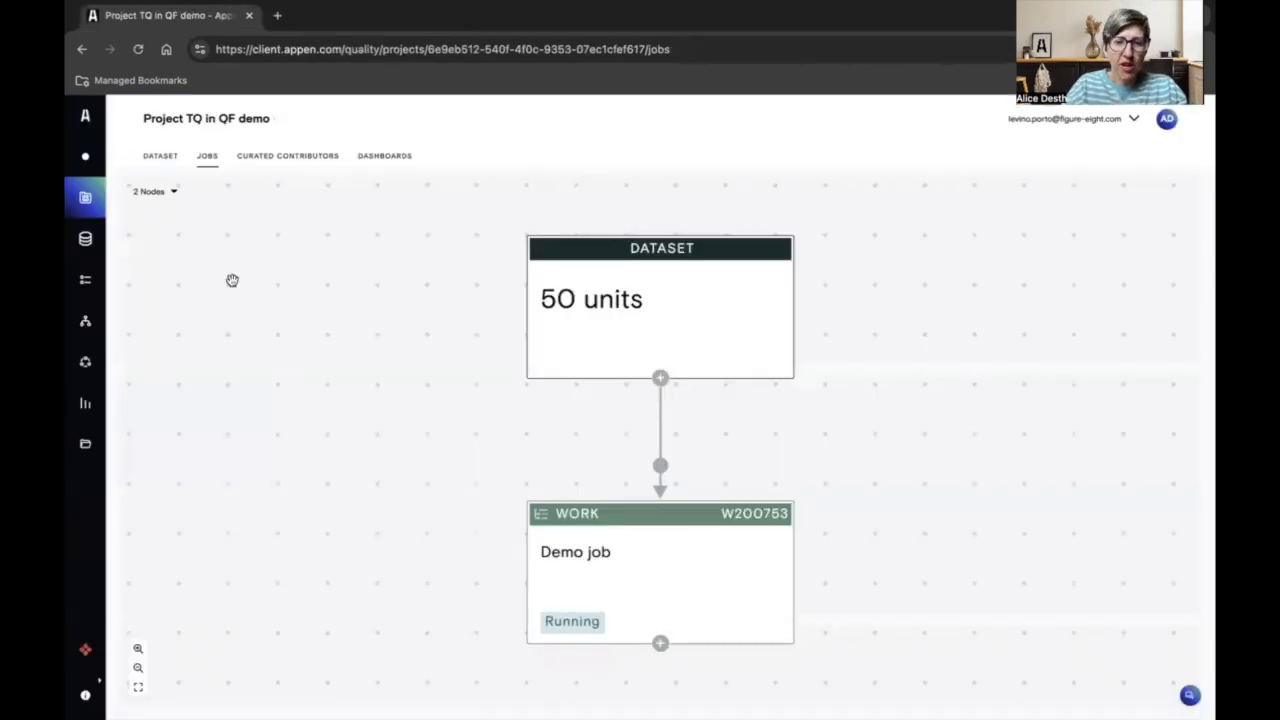
Step: Open Demo job's QUALITY step to list its test questions
click(578, 556)
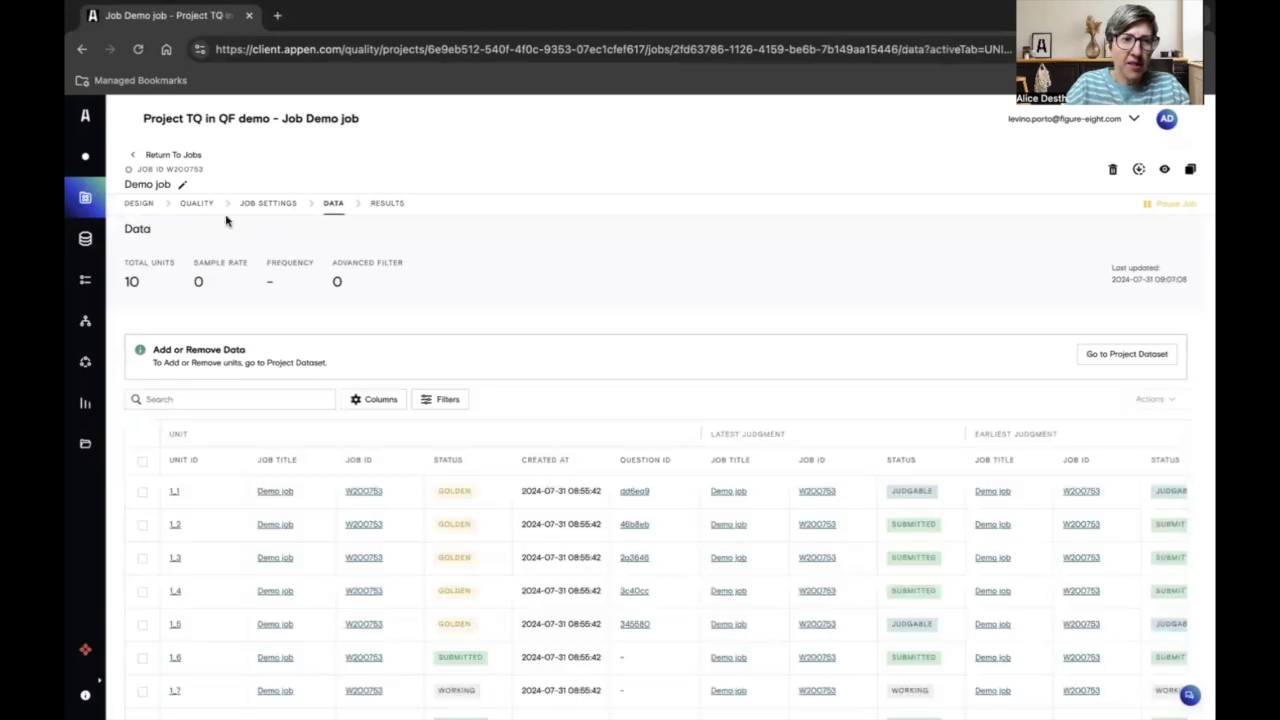
click(196, 204)
scroll(308, 432, down, 2)
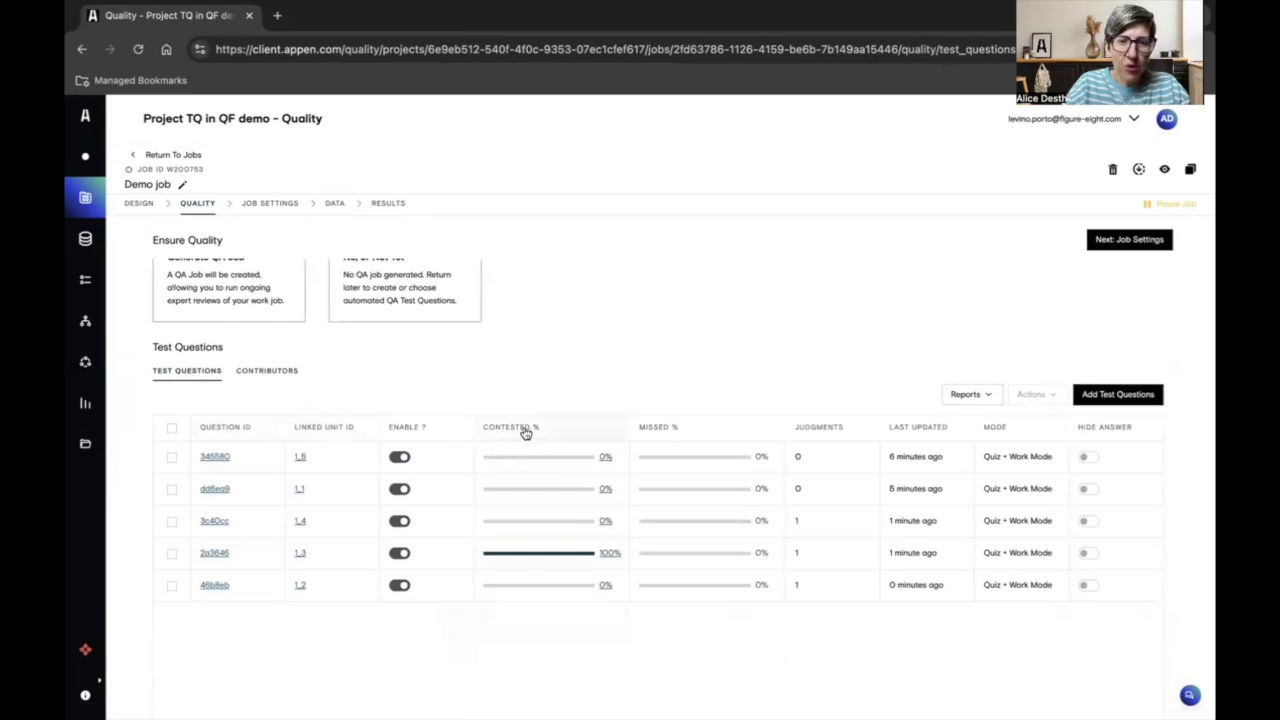
Step: Review question 2a3646's 100% contested entry, noting the contributor and the whale-is-a-fish reason
click(556, 553)
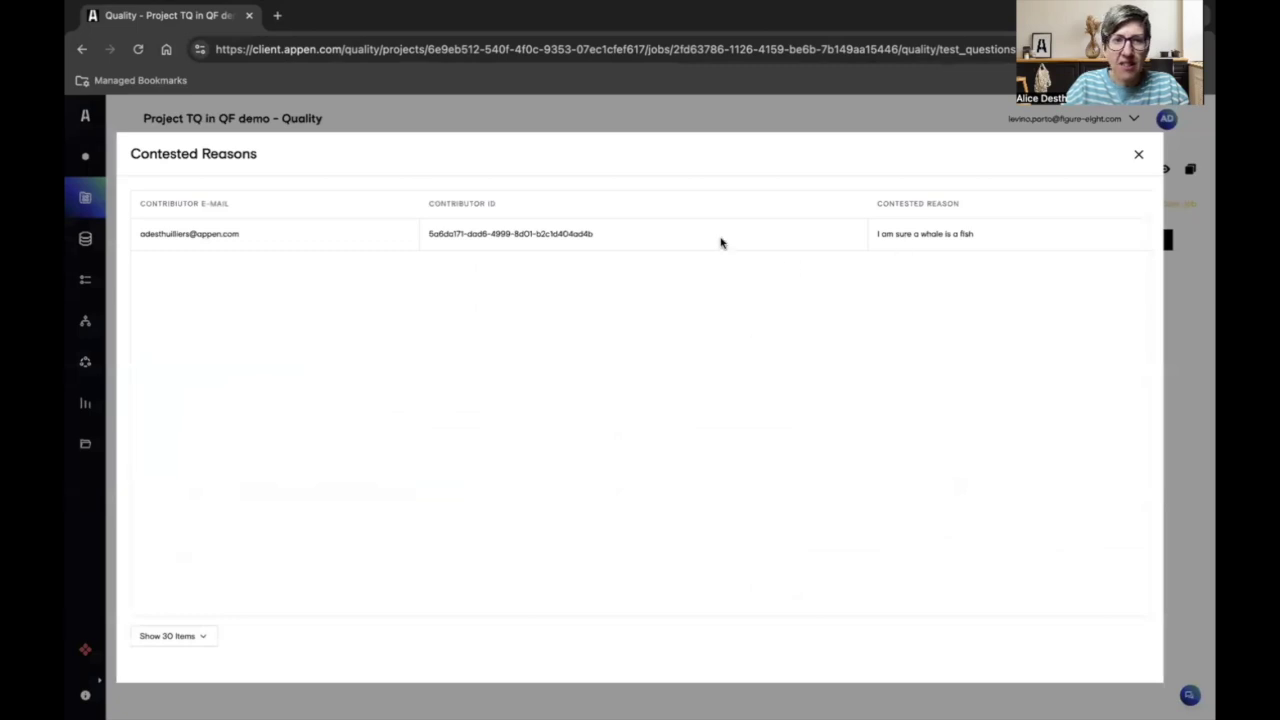
drag(259, 244, 137, 249)
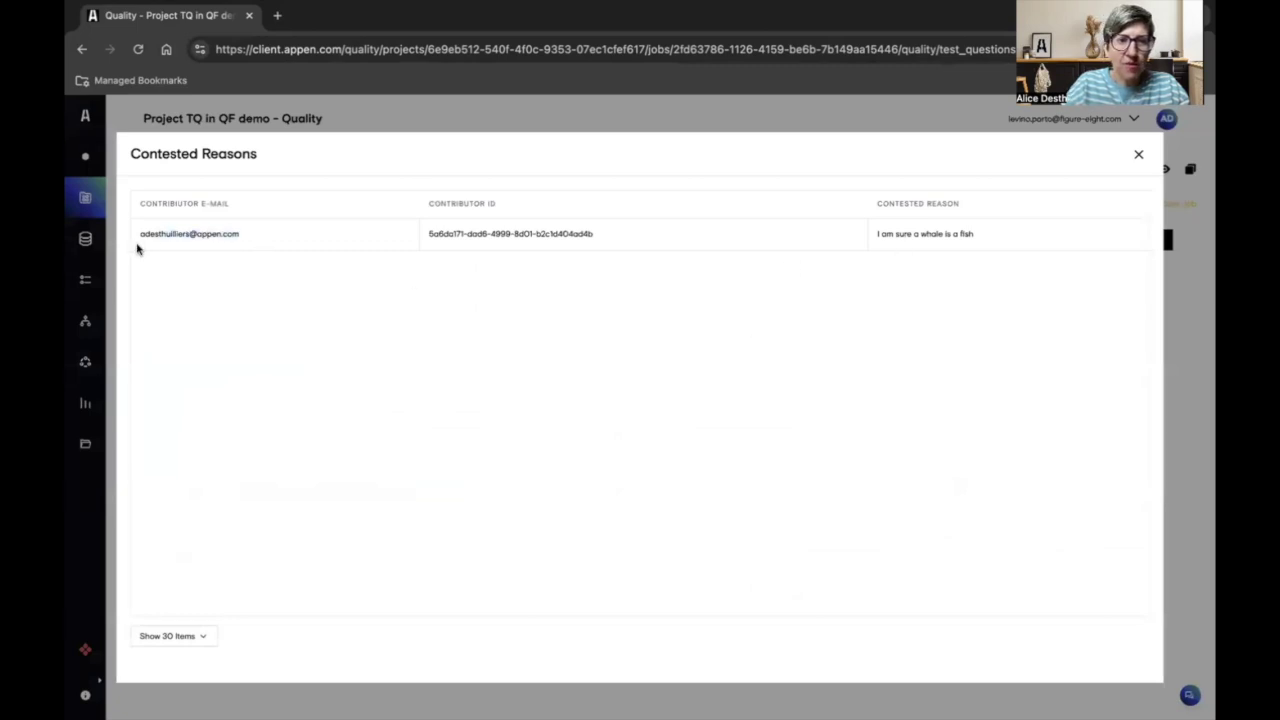
drag(872, 242, 980, 237)
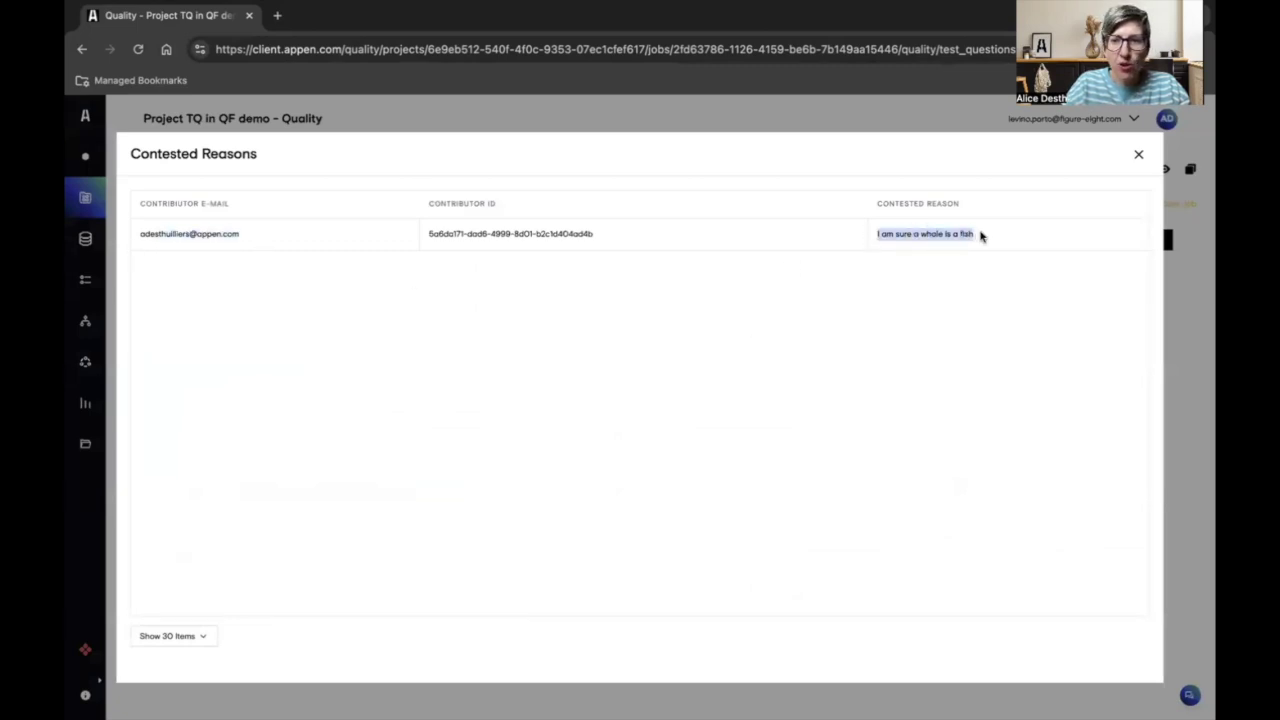
click(1138, 155)
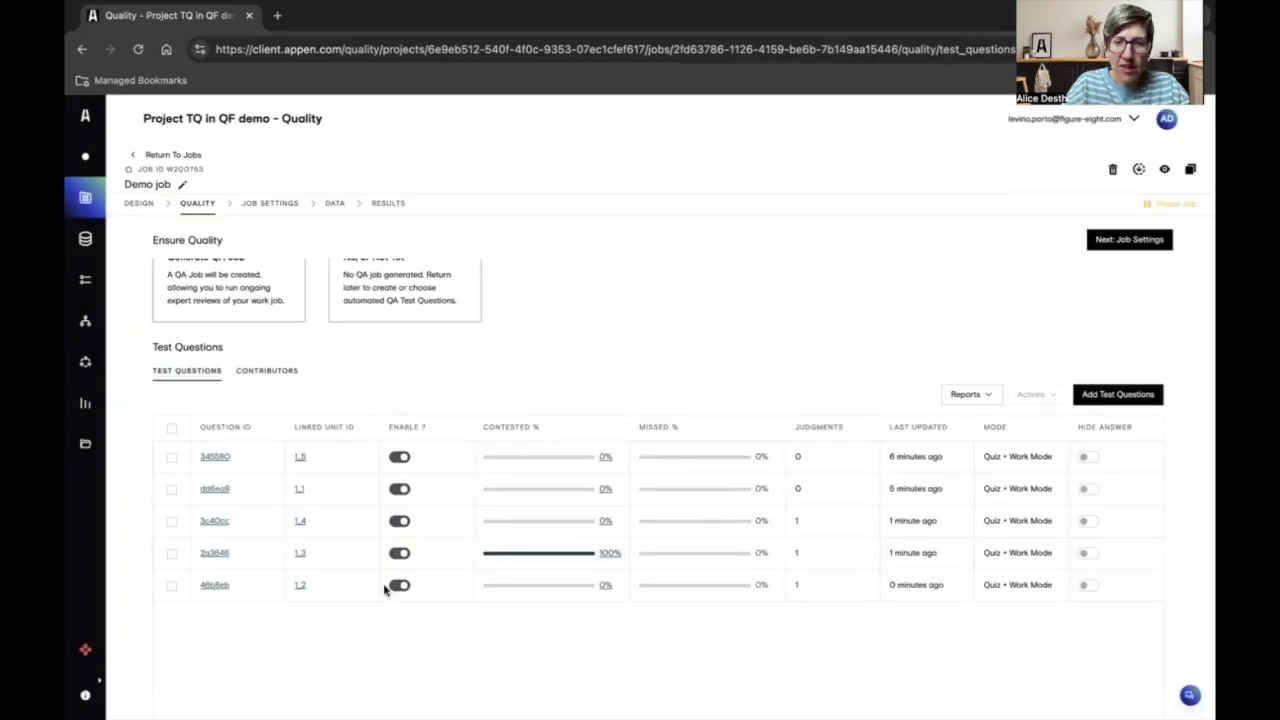
Step: Disable test question 2a3646, confirm it, then re-enable it and confirm again
click(401, 556)
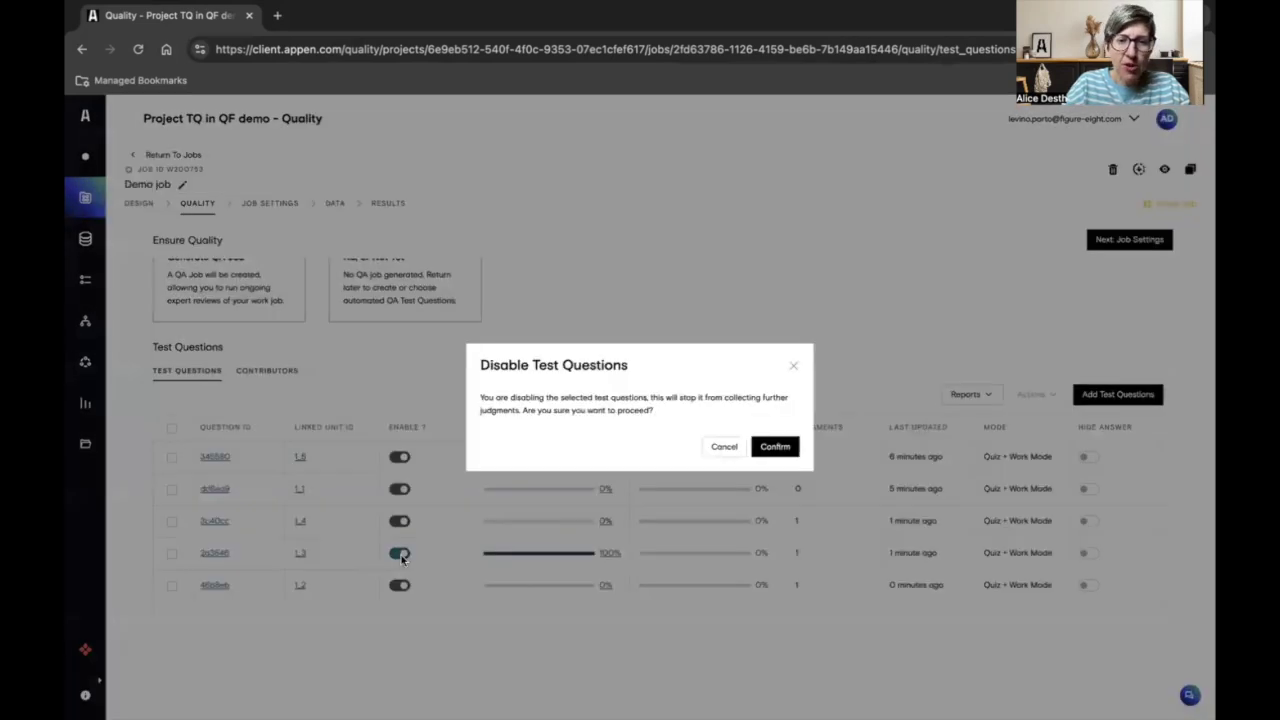
click(782, 450)
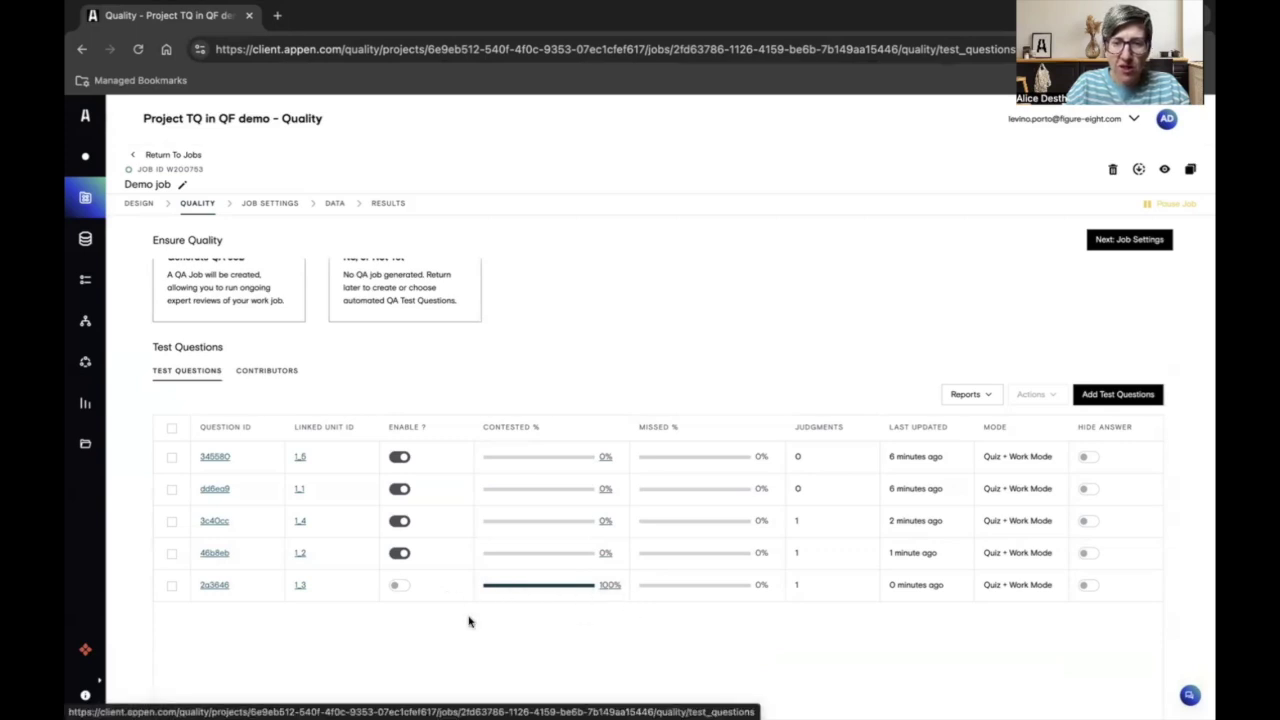
click(399, 585)
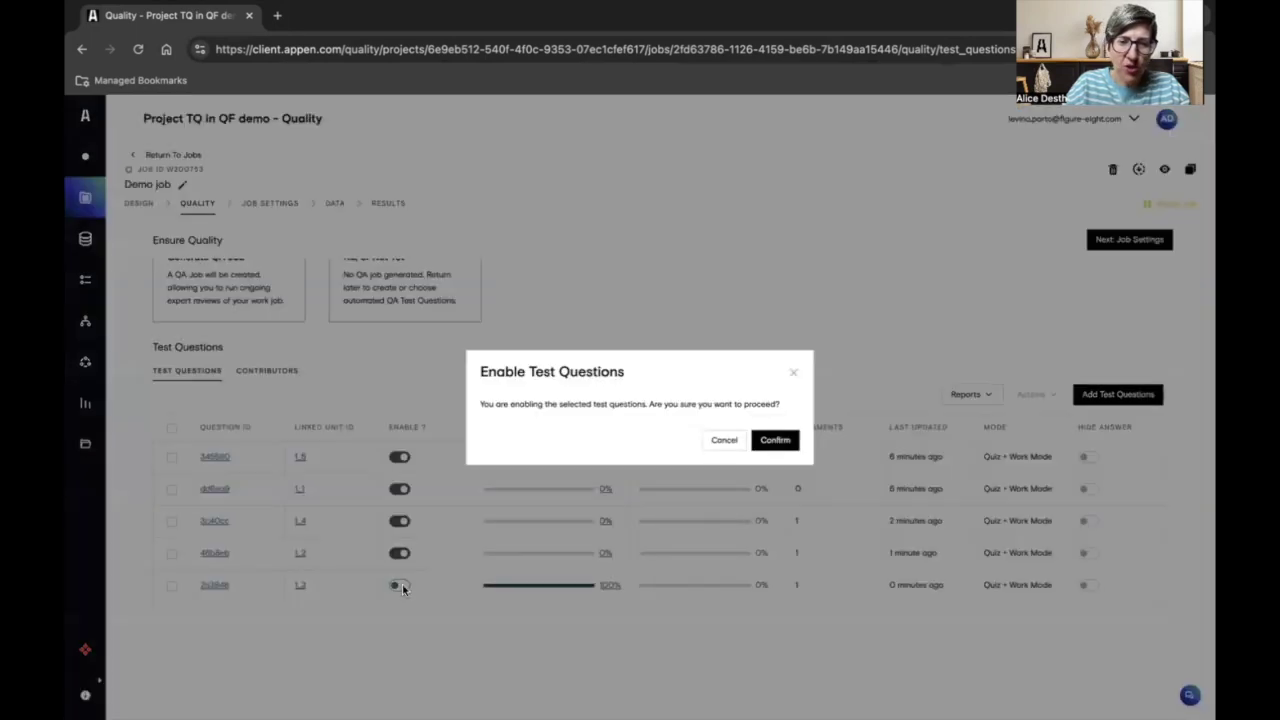
click(778, 441)
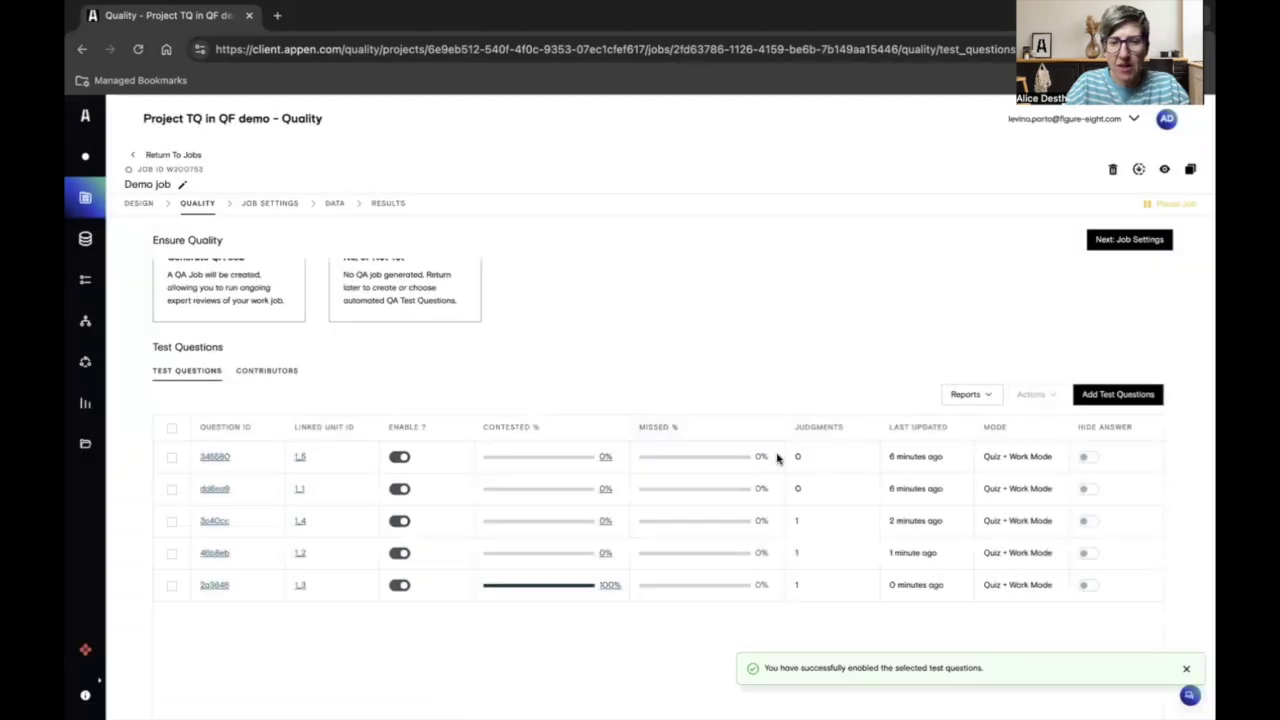
Step: Turn off test question 2a3646 and verify the contributor's quiz score rises from 66 to 100
click(268, 371)
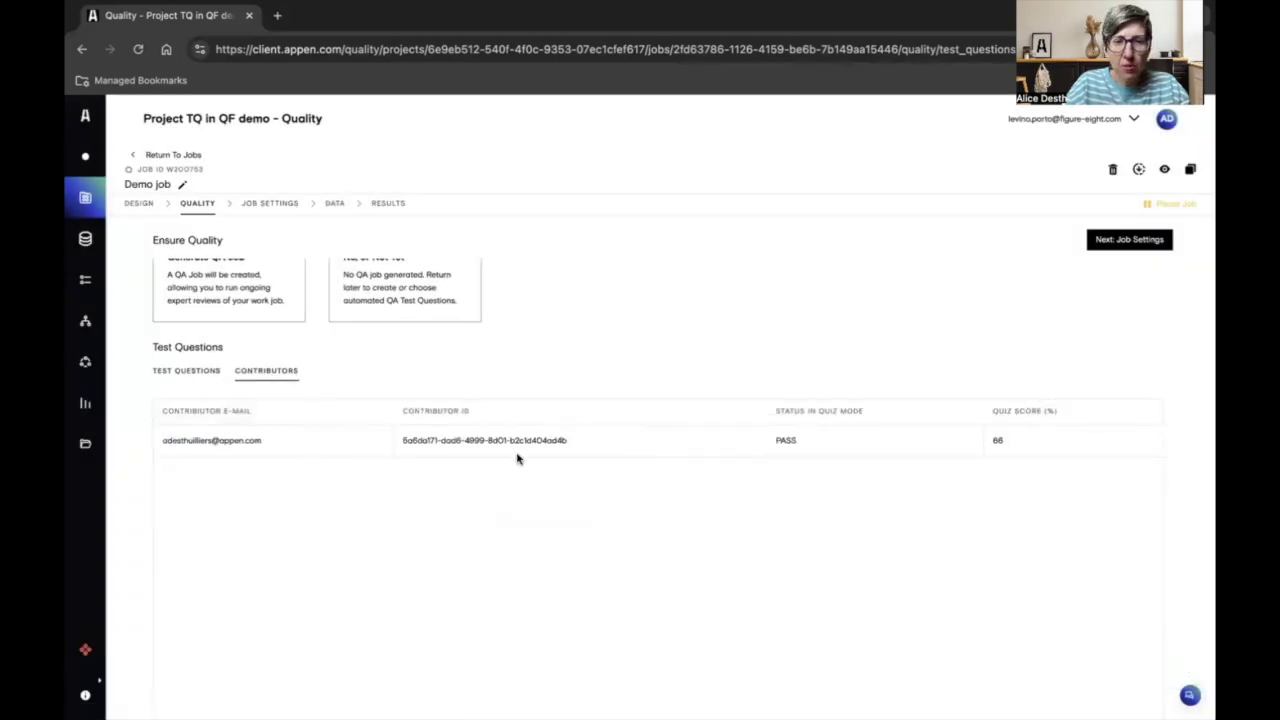
drag(257, 440, 163, 442)
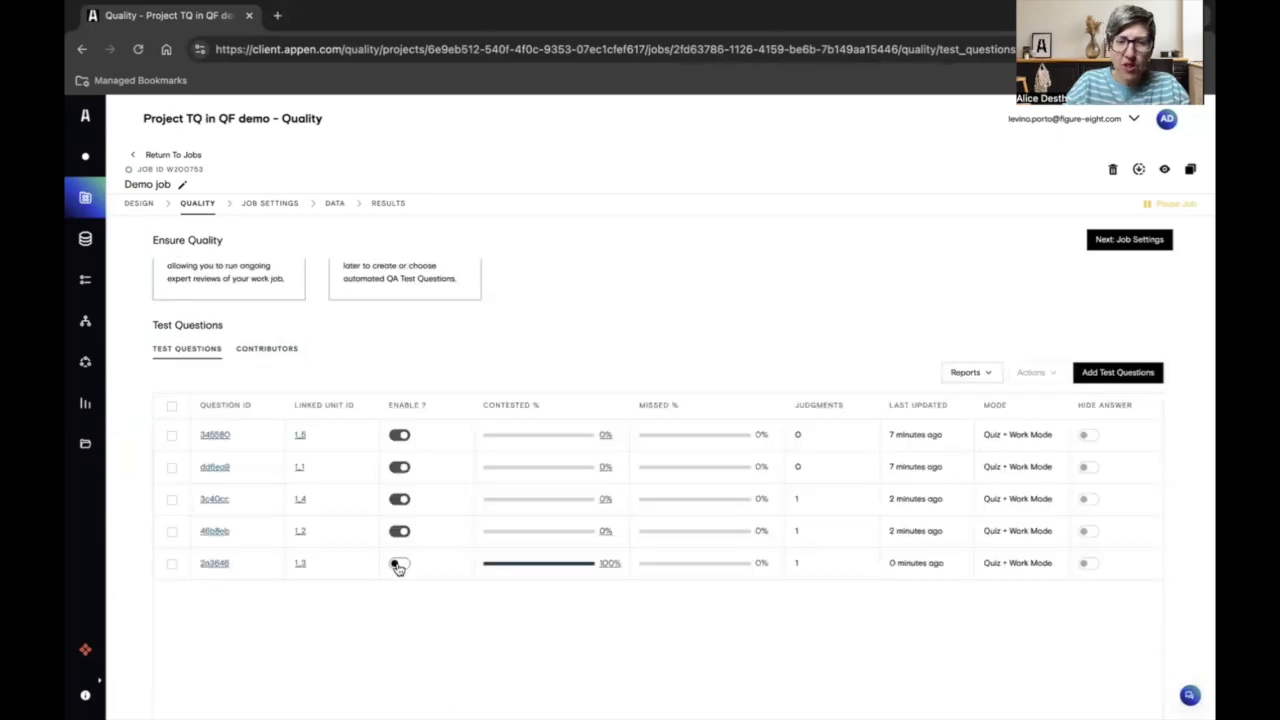
click(288, 352)
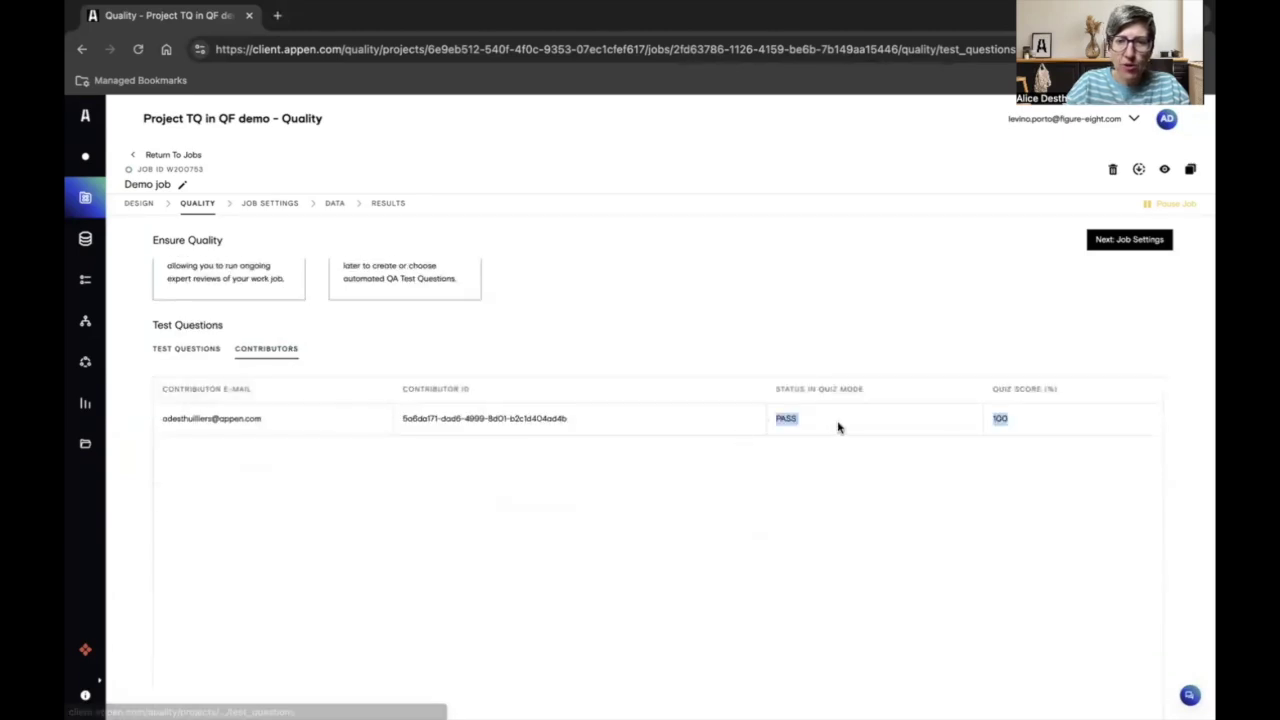
double_click(1000, 421)
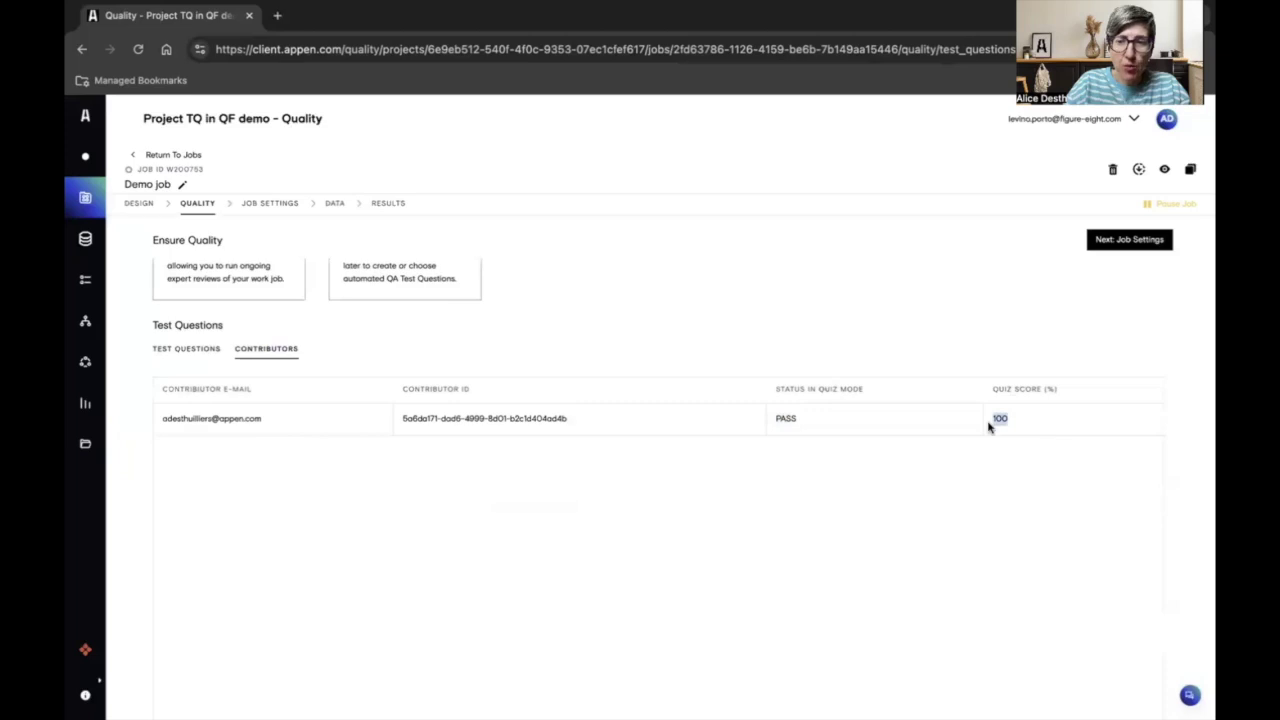
click(178, 360)
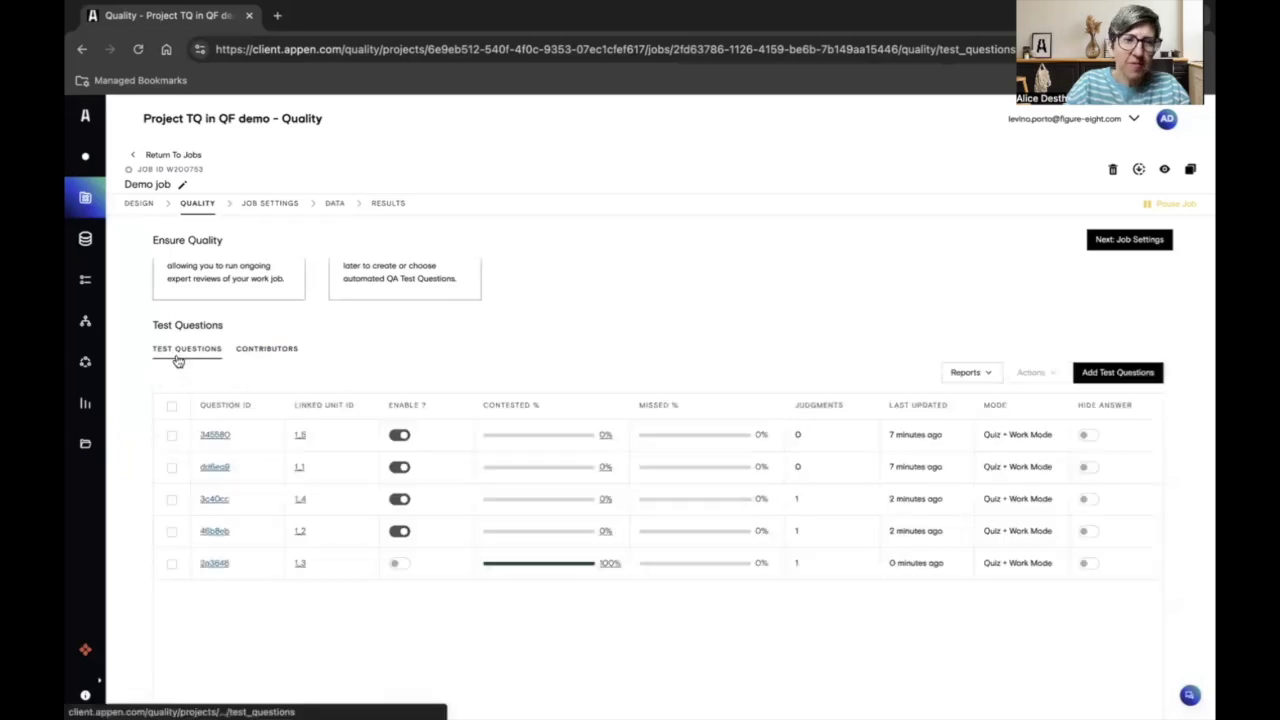
Step: Go from the jobs overview into Demo job's Results step, where the Full report is downloadable
click(160, 155)
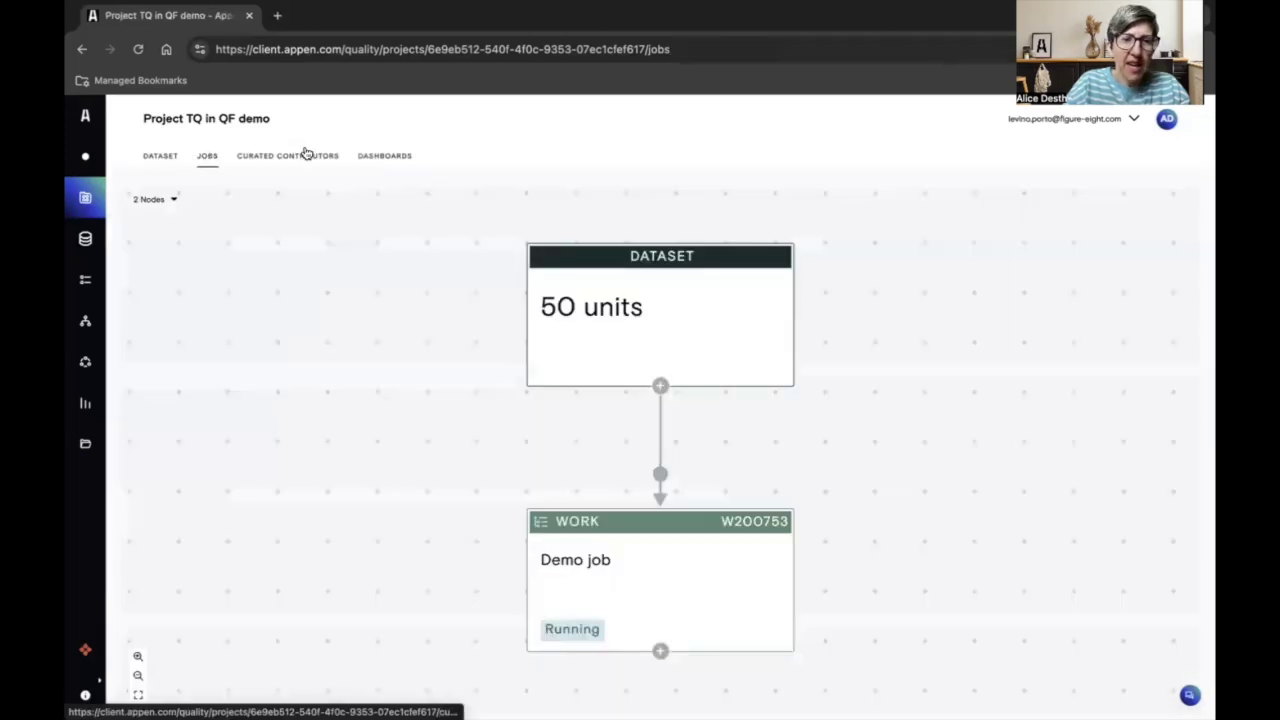
click(574, 559)
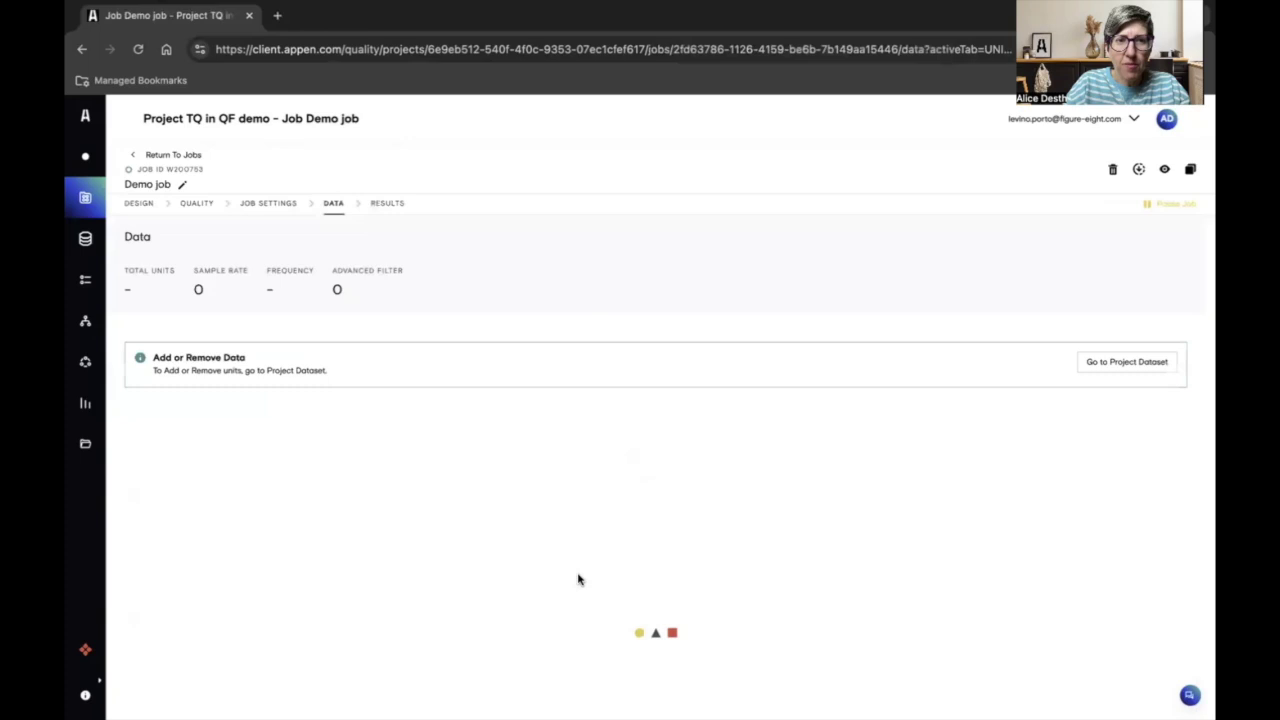
click(391, 205)
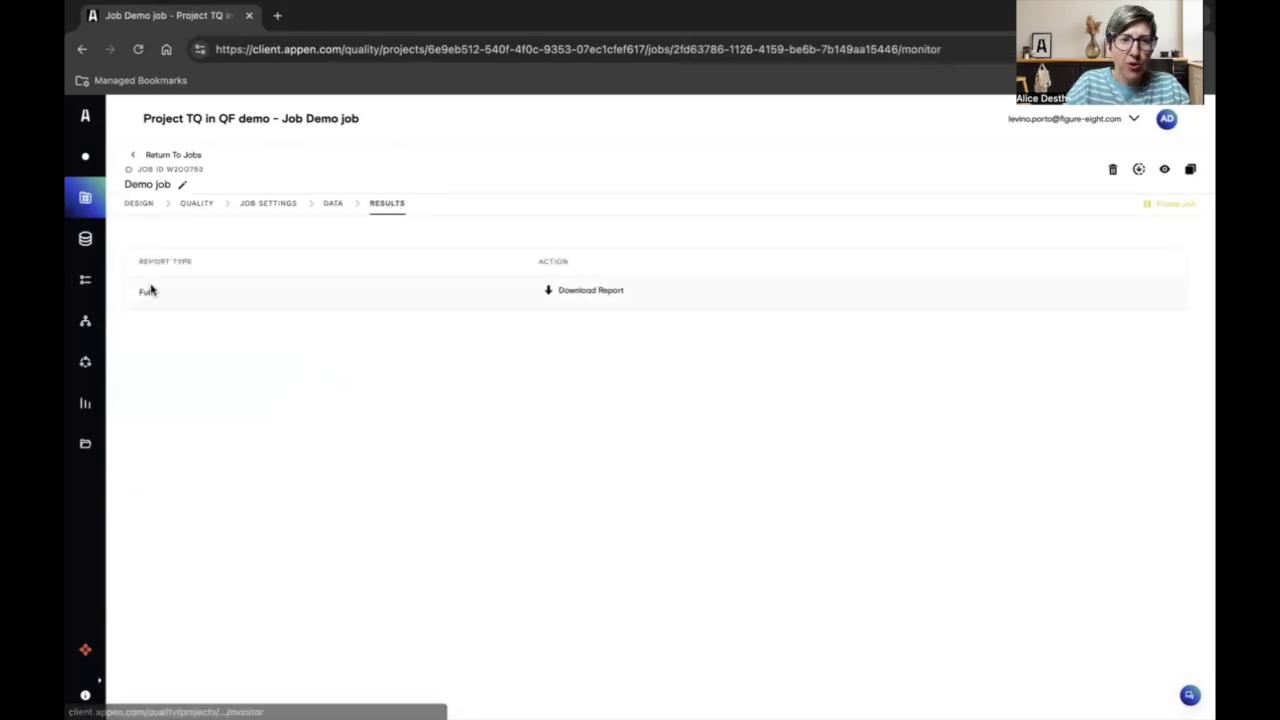